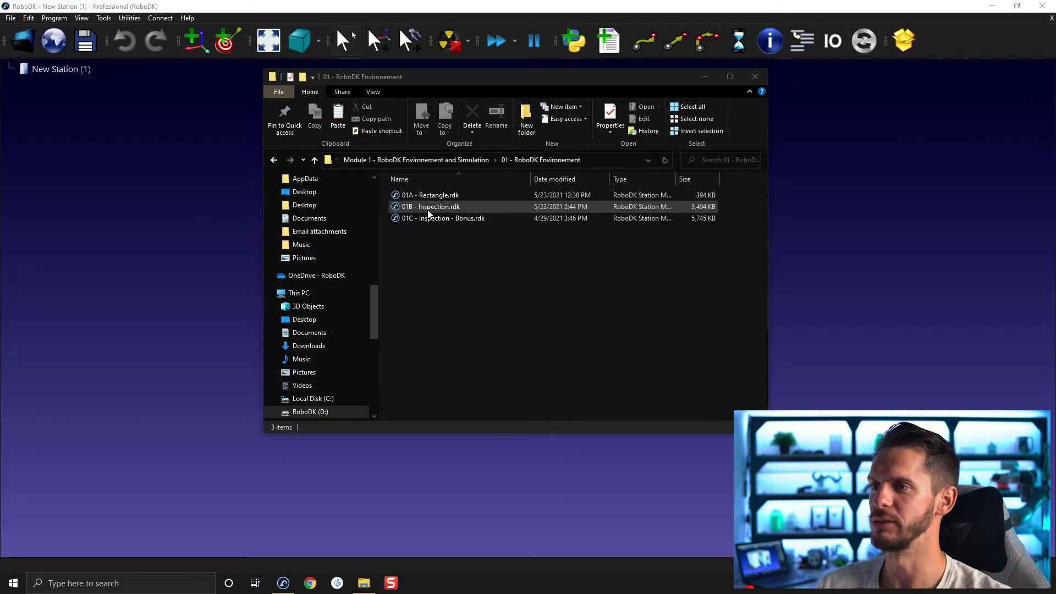
Load 01B - Inspection.rdk into RoboDK to show the UR10e station with its inspection plate
left_click_drag(428, 210, 163, 227)
left_click(165, 245)
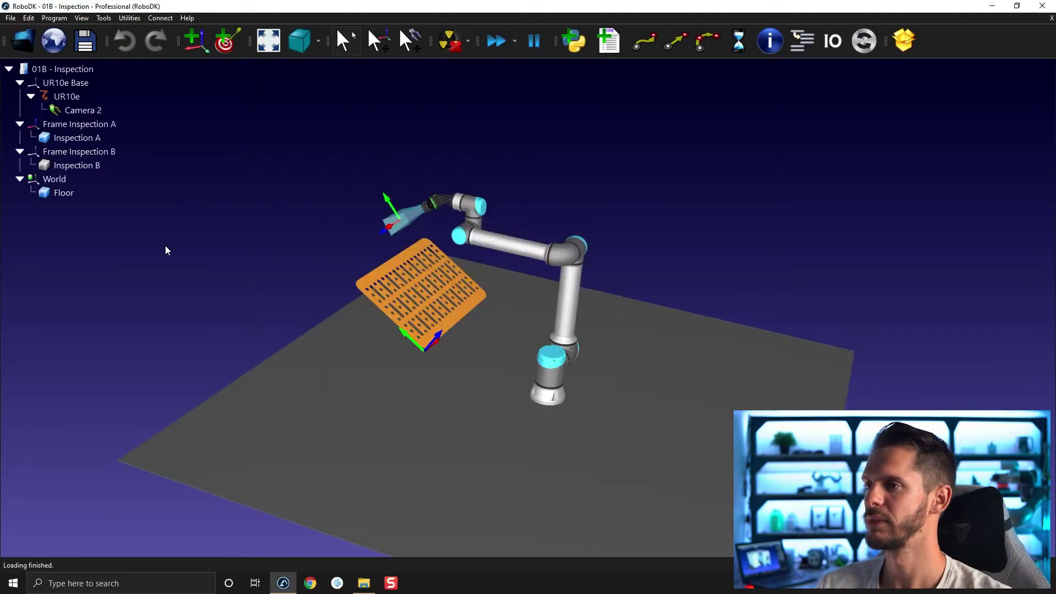
left_click_drag(269, 286, 286, 250)
scroll(406, 167, "up", 1)
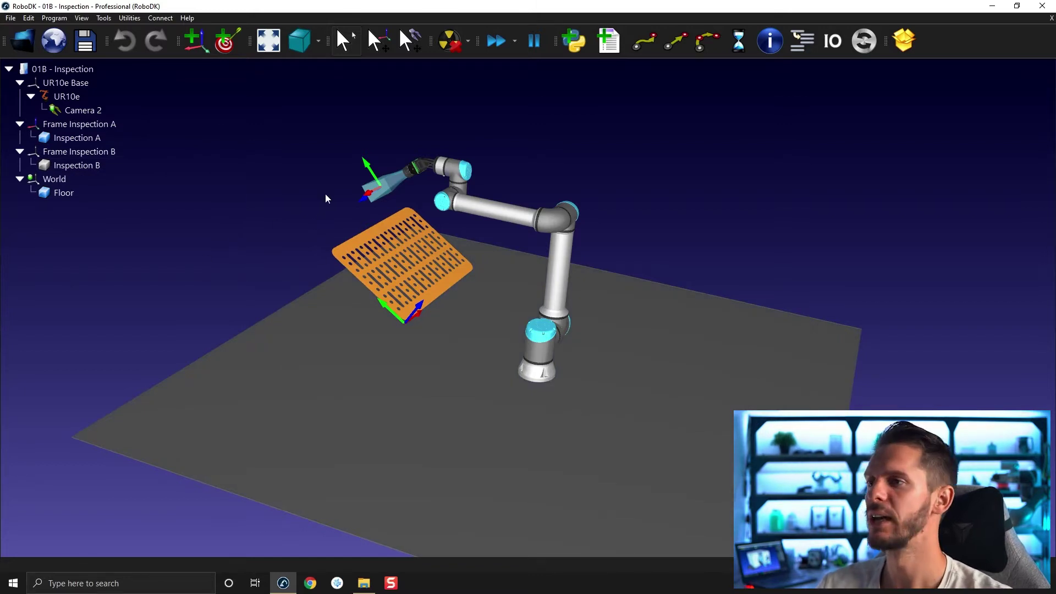
scroll(338, 177, "up", 3)
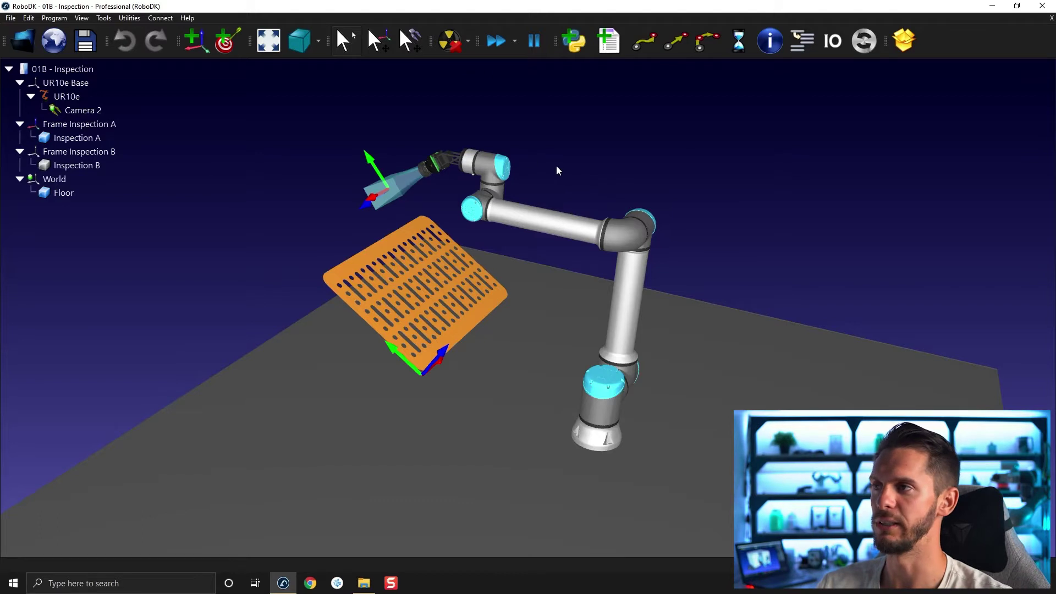
left_click(225, 41)
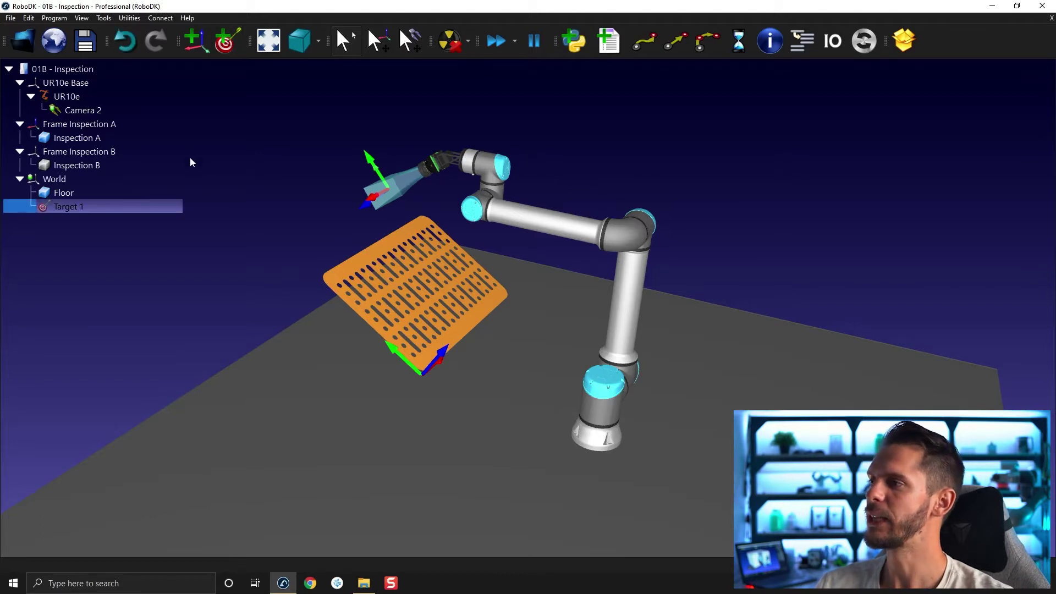
left_click(157, 242)
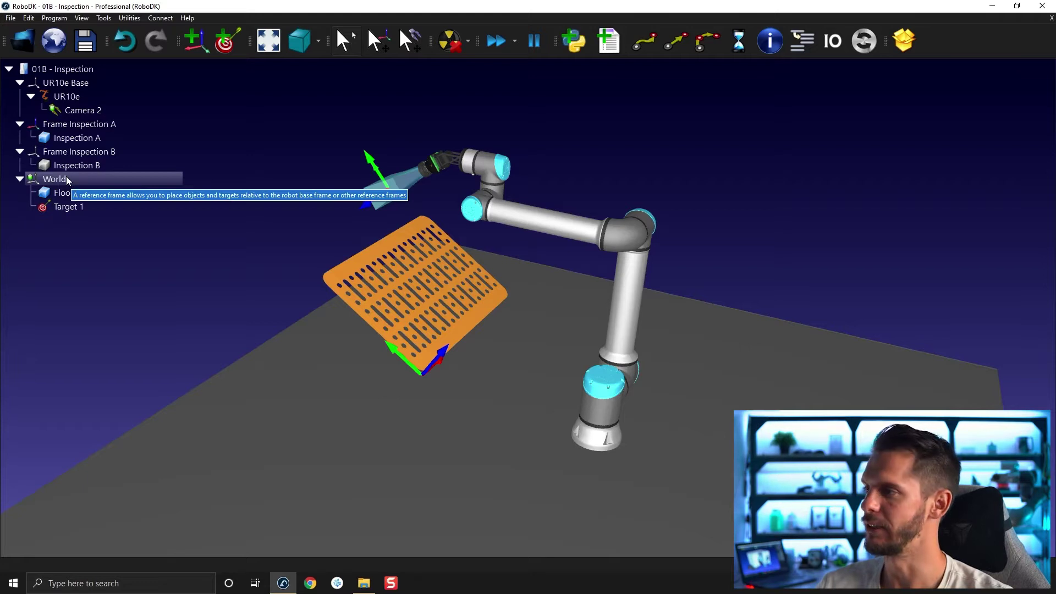
left_click(43, 208)
key("Delete")
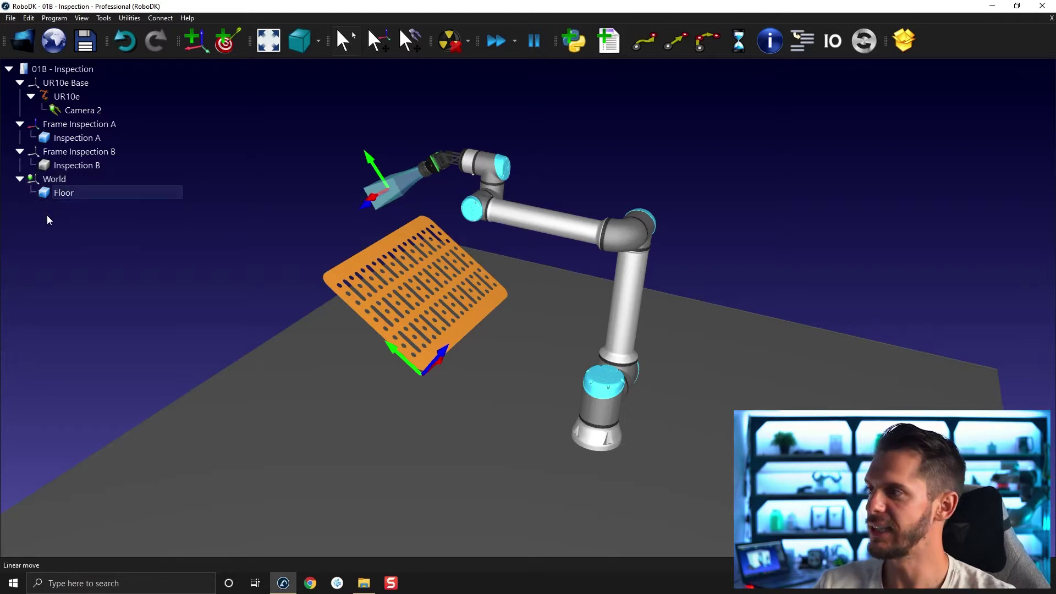
right_click(78, 84)
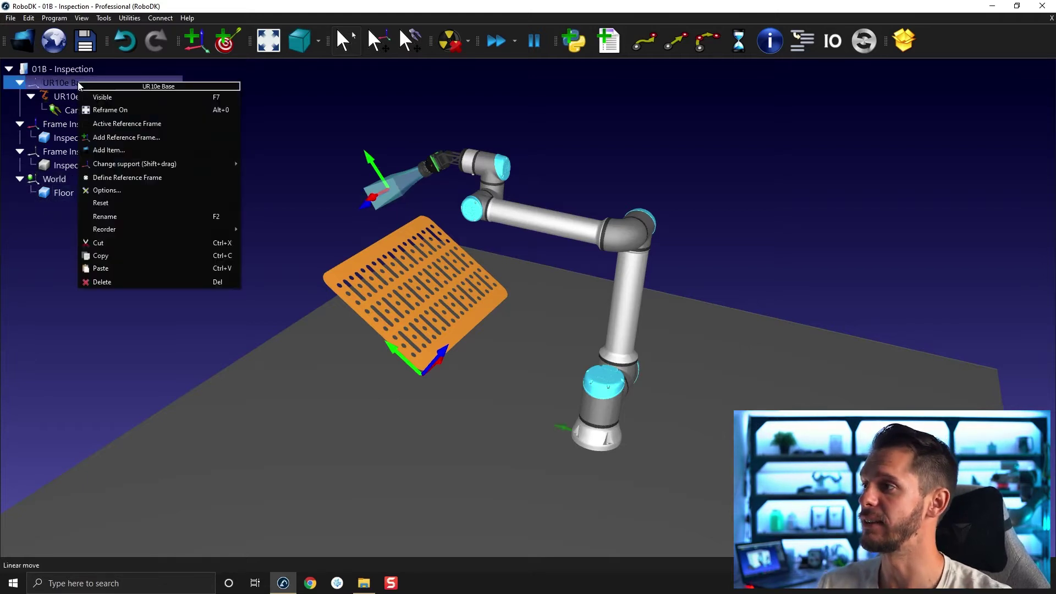
left_click(110, 124)
left_click(221, 42)
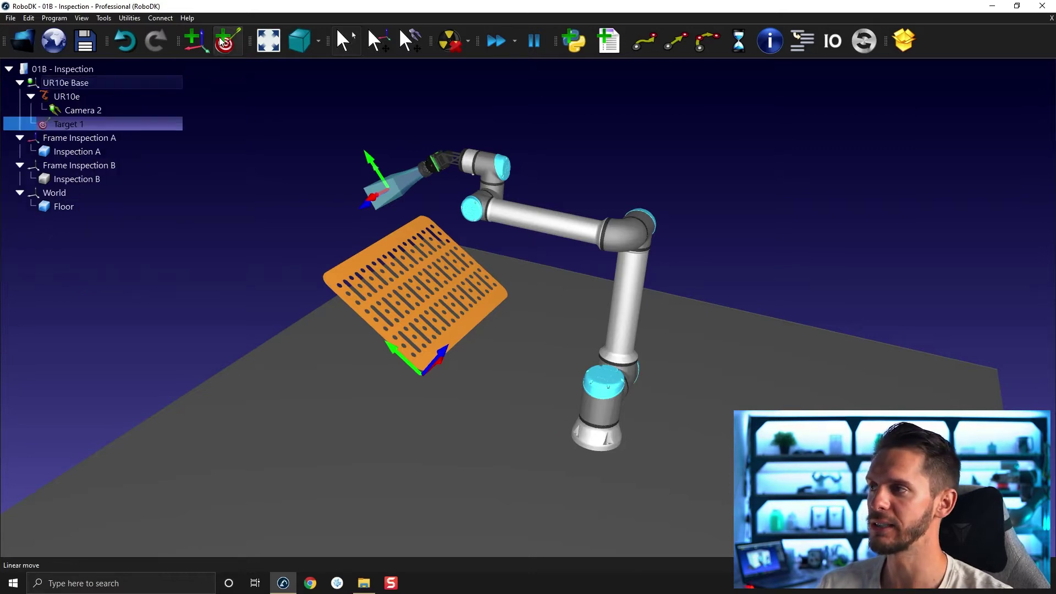
left_click(284, 123)
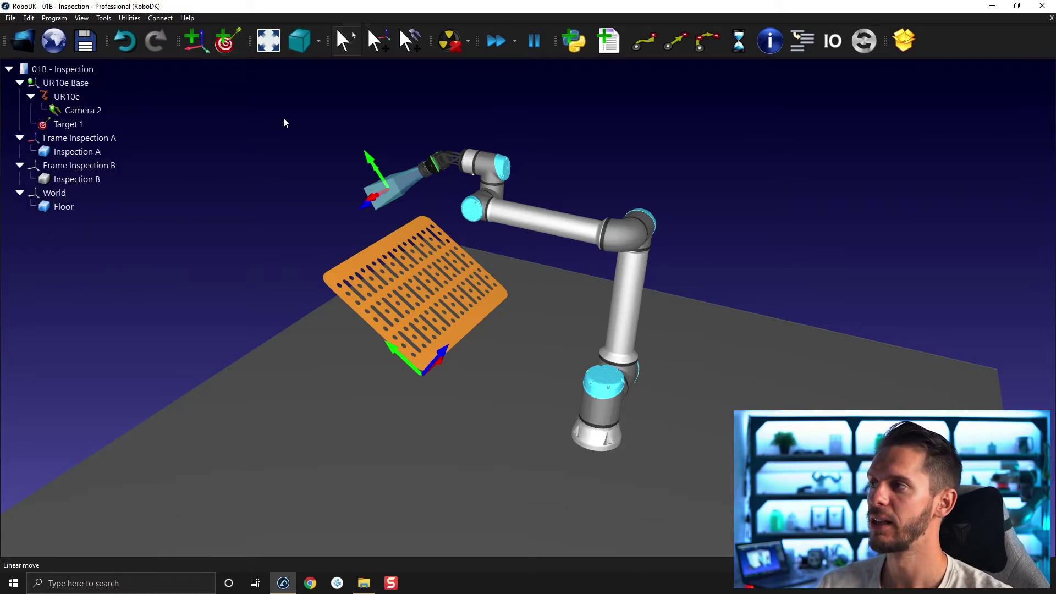
left_click(76, 124)
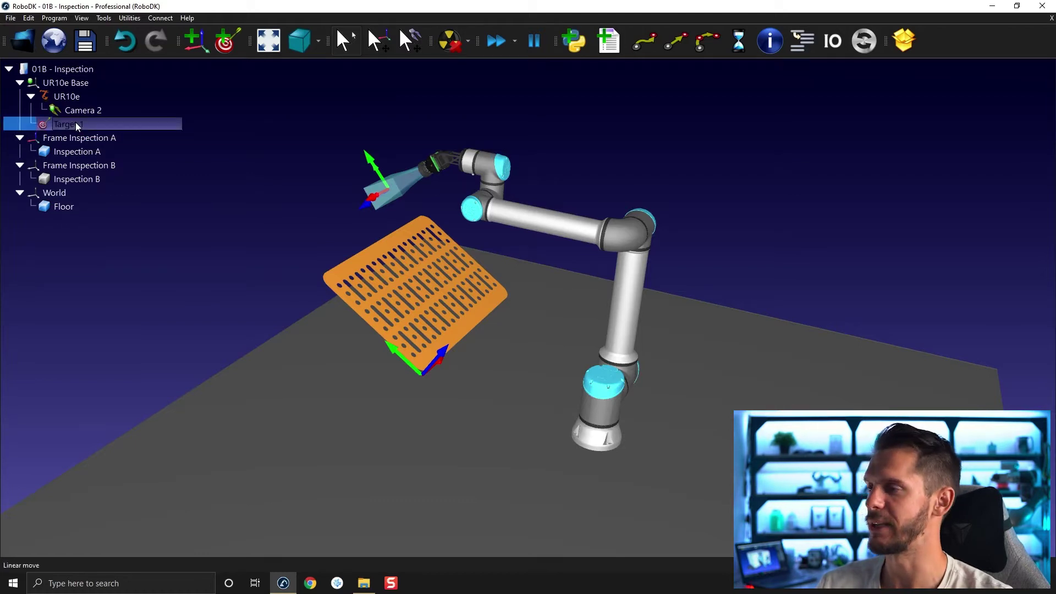
key("Delete")
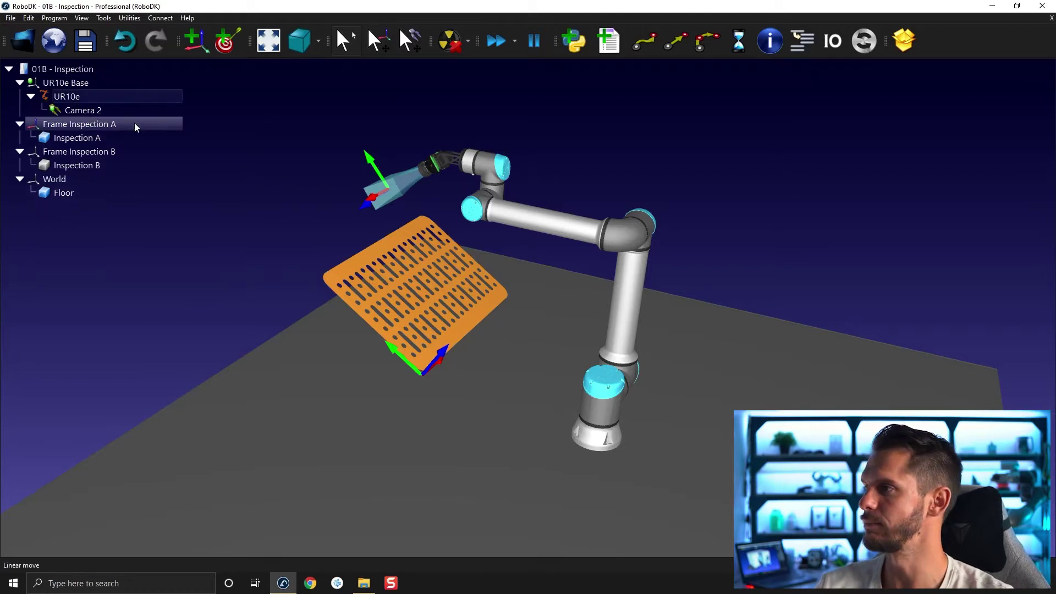
left_click(90, 127)
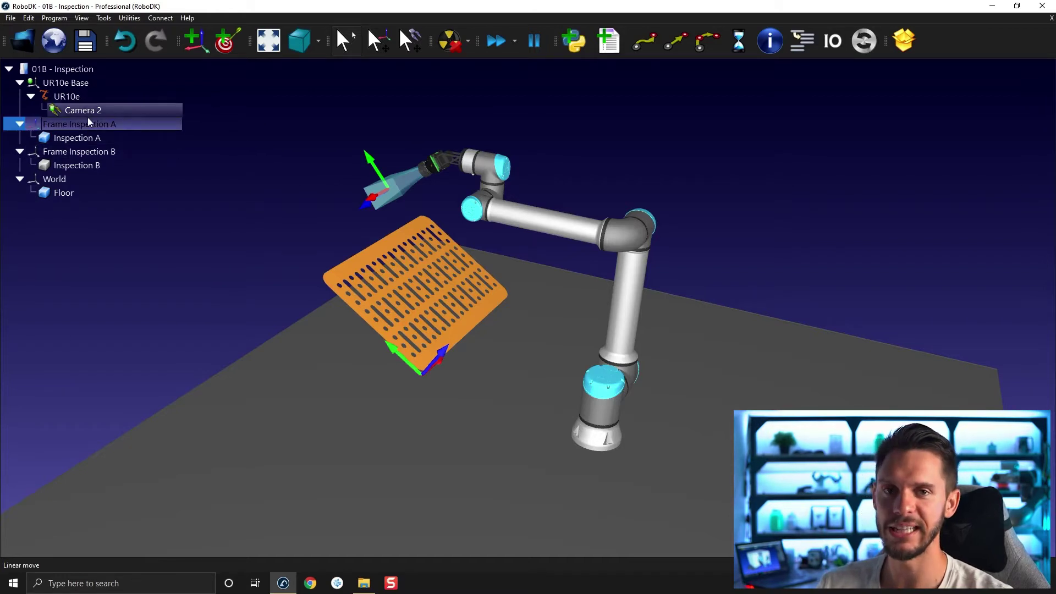
left_click(226, 39)
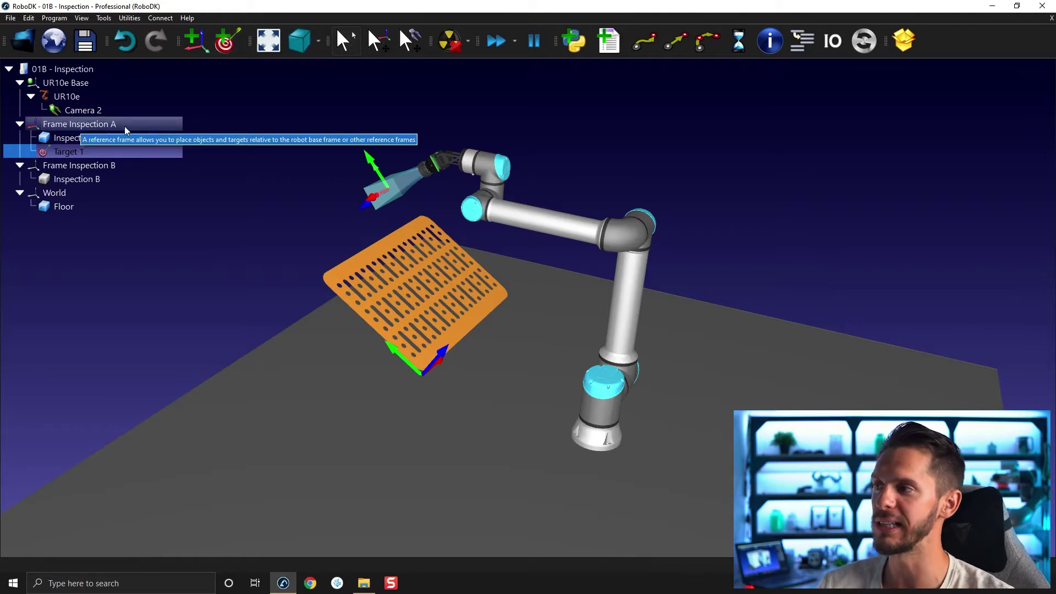
left_click(226, 40)
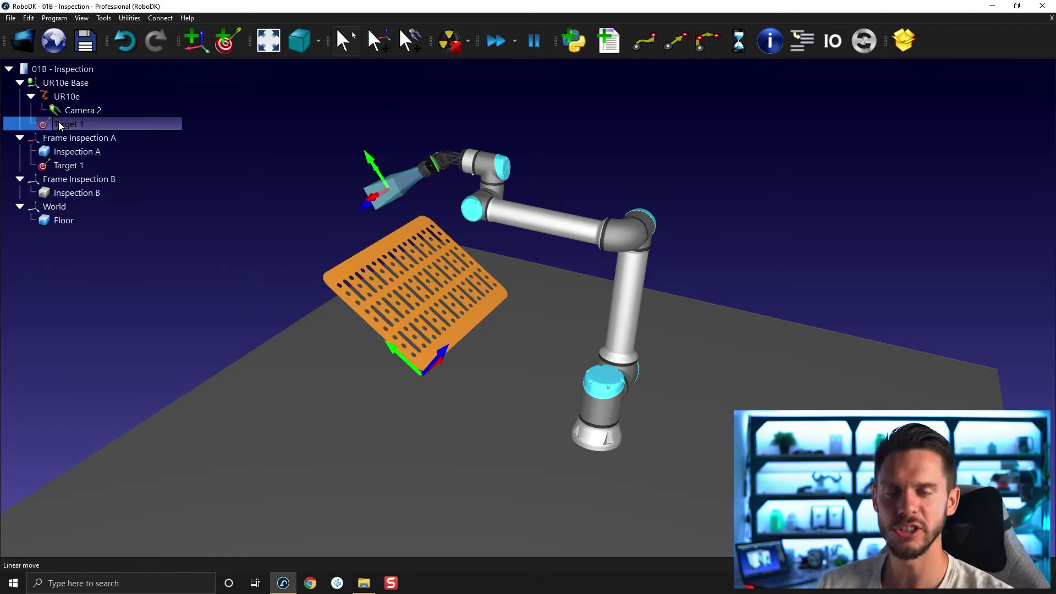
key("Delete")
left_click(83, 153)
key("Delete")
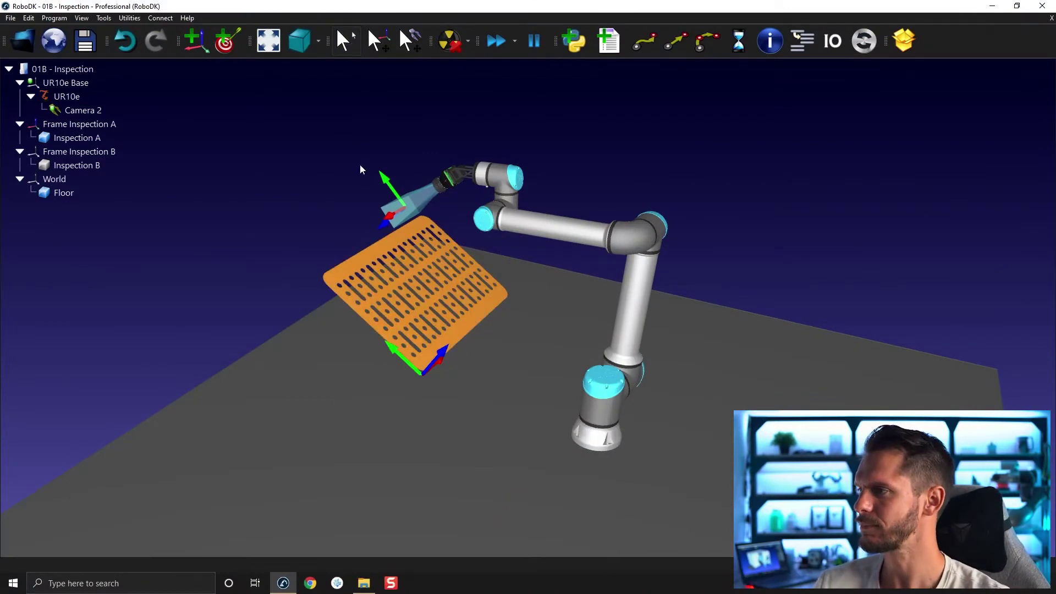
With Alt frame-moving enabled, rotate and slide Frame Inspection A and the camera target
left_click_drag(411, 356, 461, 317)
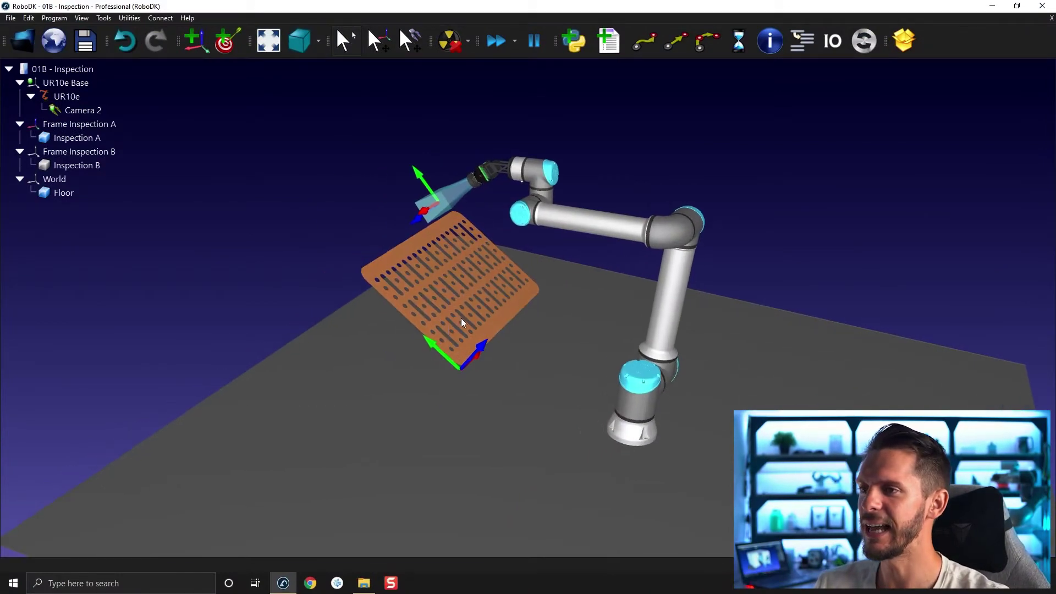
scroll(420, 321, "up", 6)
scroll(525, 346, "down", 5)
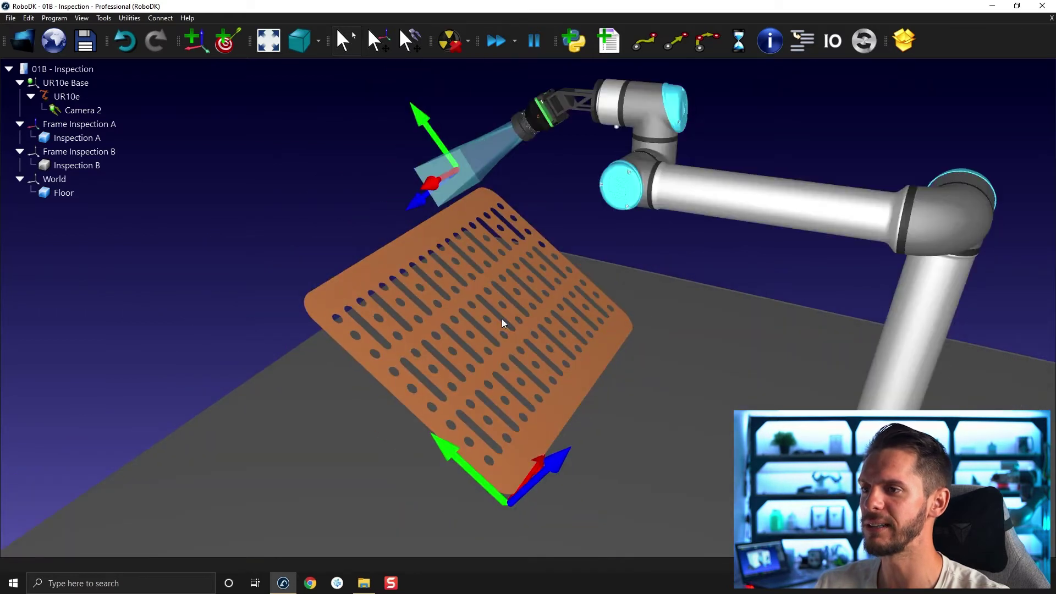
mouse_move(501, 318)
left_mouse_down()
mouse_move(554, 290)
mouse_move(509, 316)
left_mouse_up()
left_click_drag(418, 230, 468, 170)
key("alt")
left_click_drag(459, 133, 460, 155)
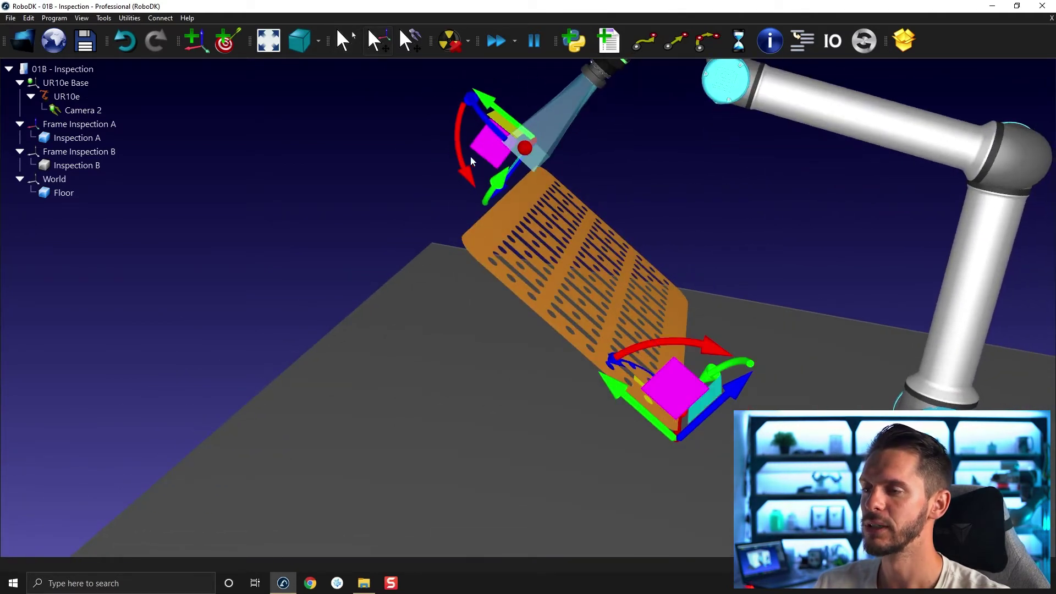
left_click_drag(527, 150, 485, 216)
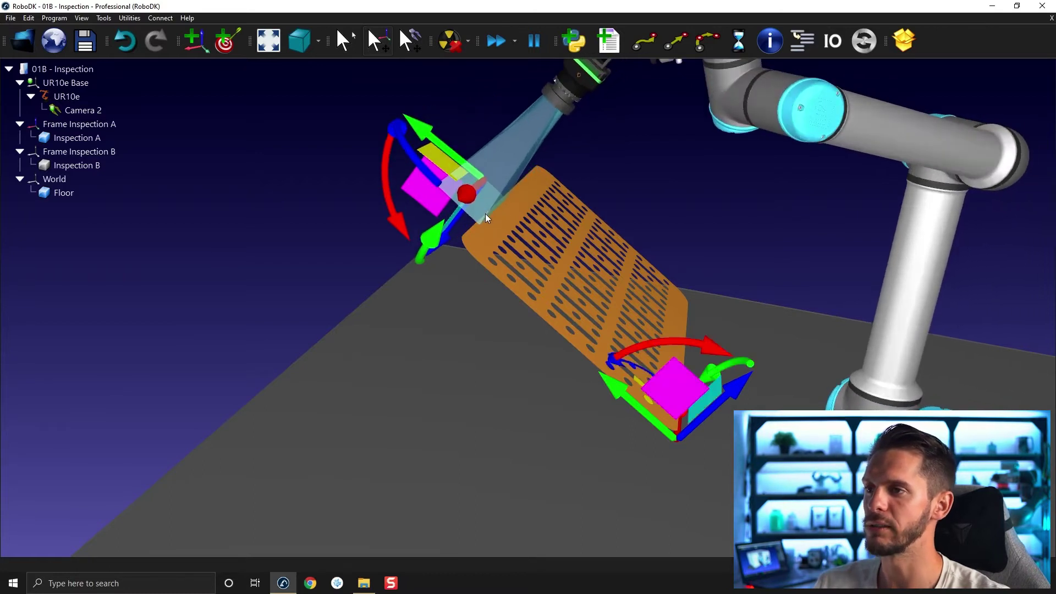
left_click_drag(431, 133, 473, 268)
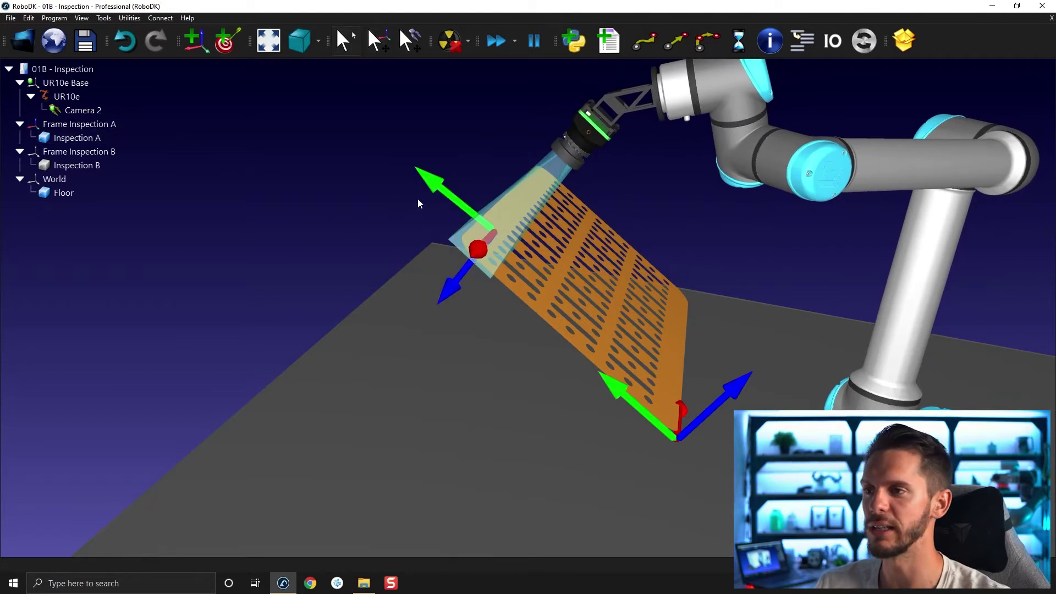
left_click_drag(478, 248, 592, 344, "alt")
Undo the last move, reorient the frame, and aim the camera at the plate's upper-left corner
key("ctrl+z")
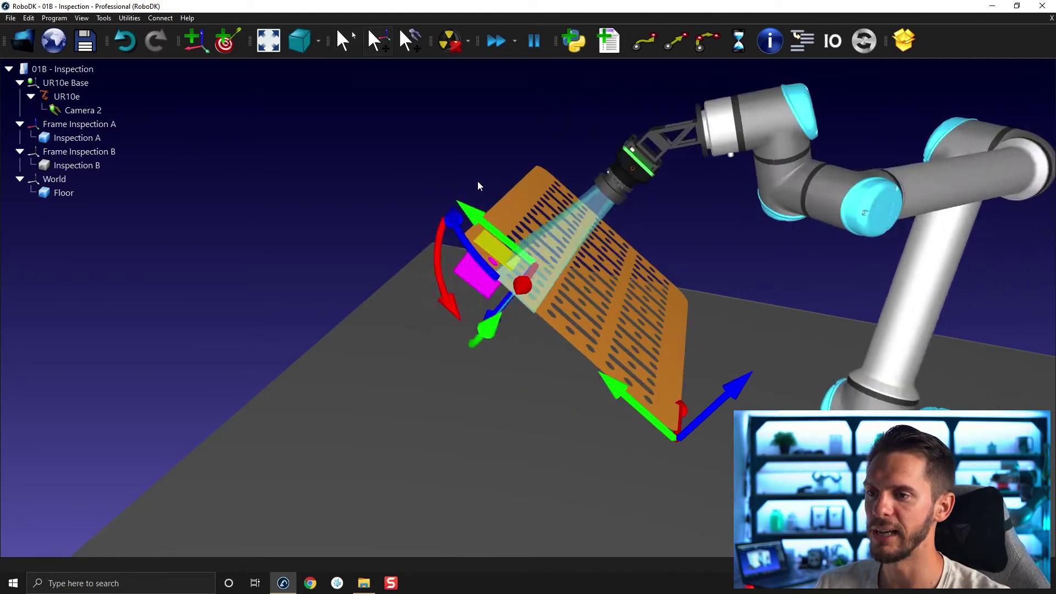
left_click_drag(490, 184, 616, 169, "alt")
key("alt")
left_click_drag(581, 246, 438, 172, "alt")
scroll(449, 212, "down", 3)
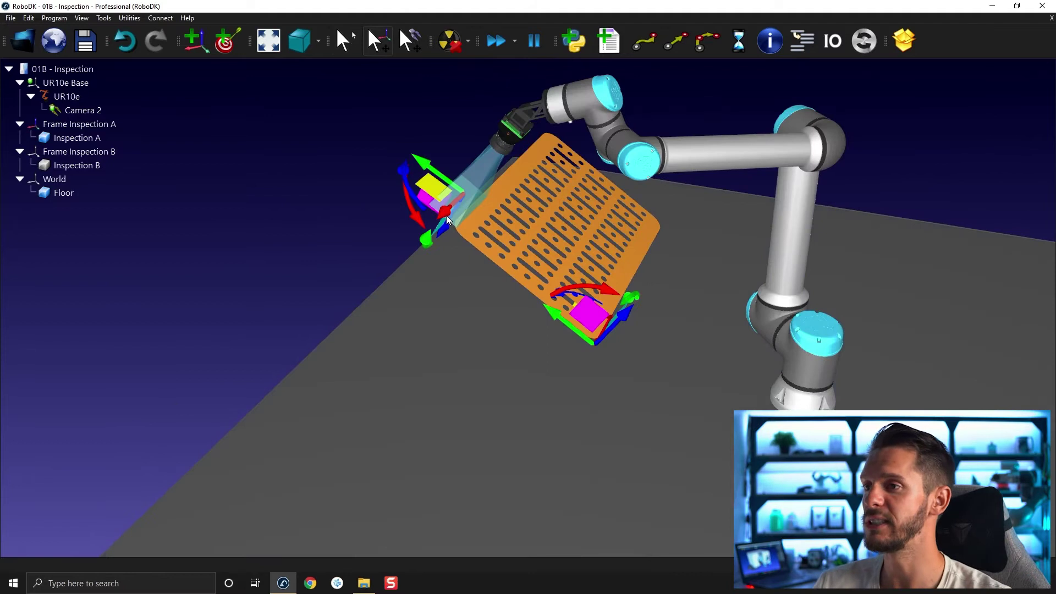
left_click_drag(445, 212, 506, 166, "alt")
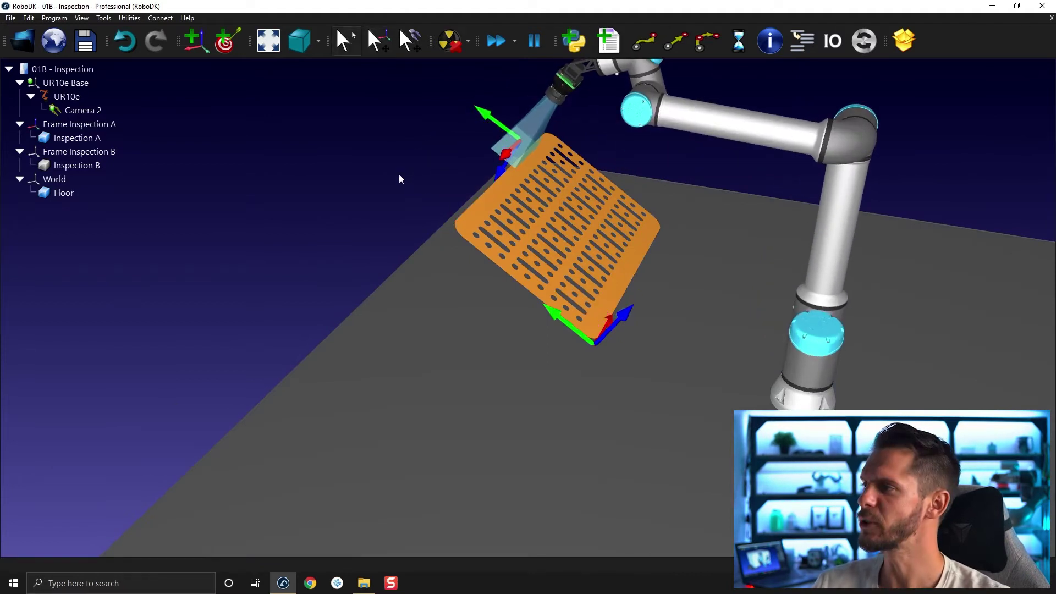
right_click(124, 127)
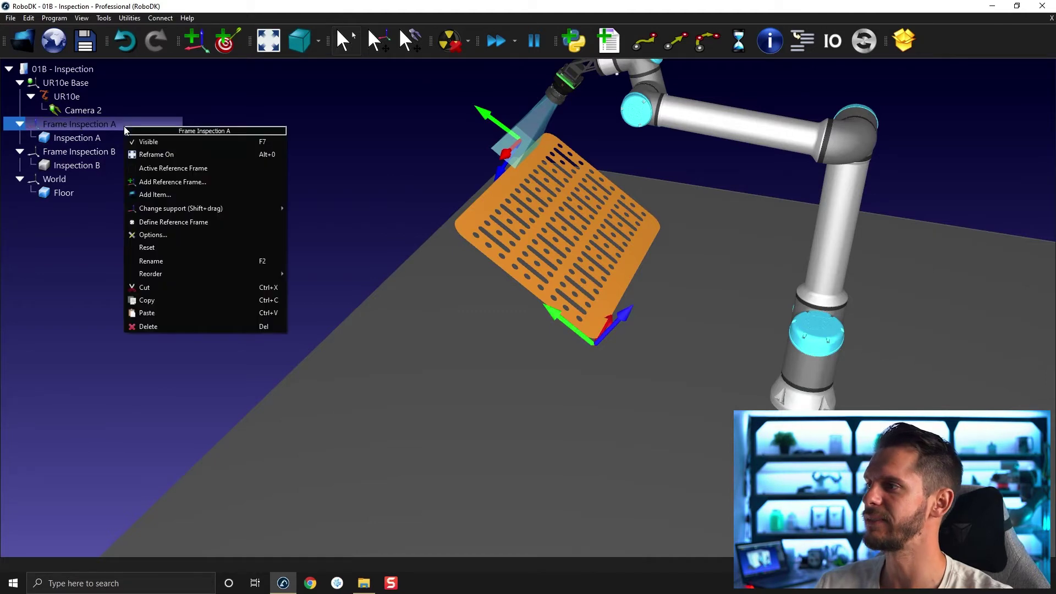
left_click(158, 167)
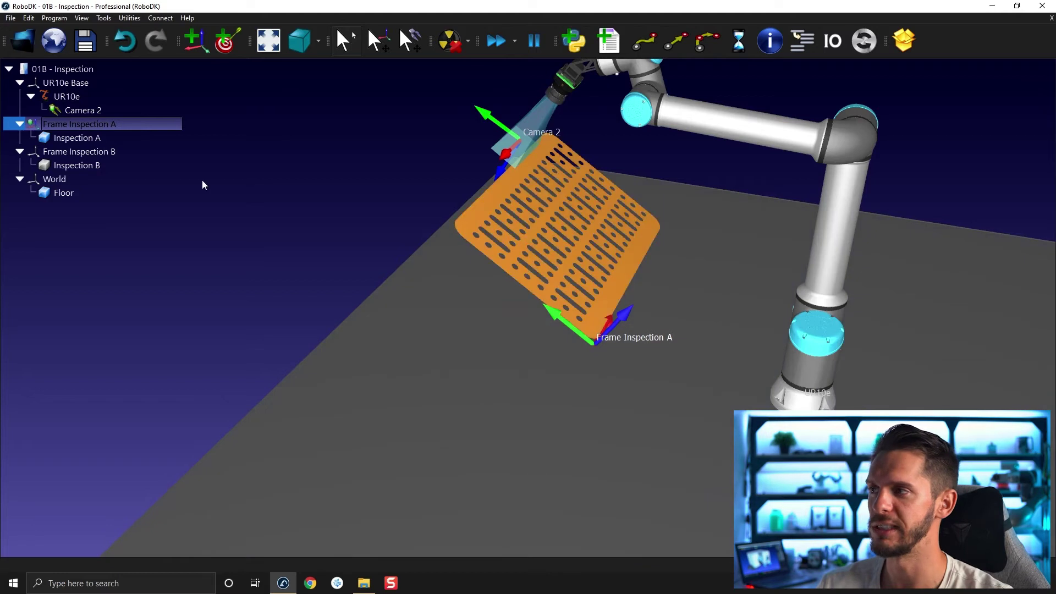
left_click(273, 114)
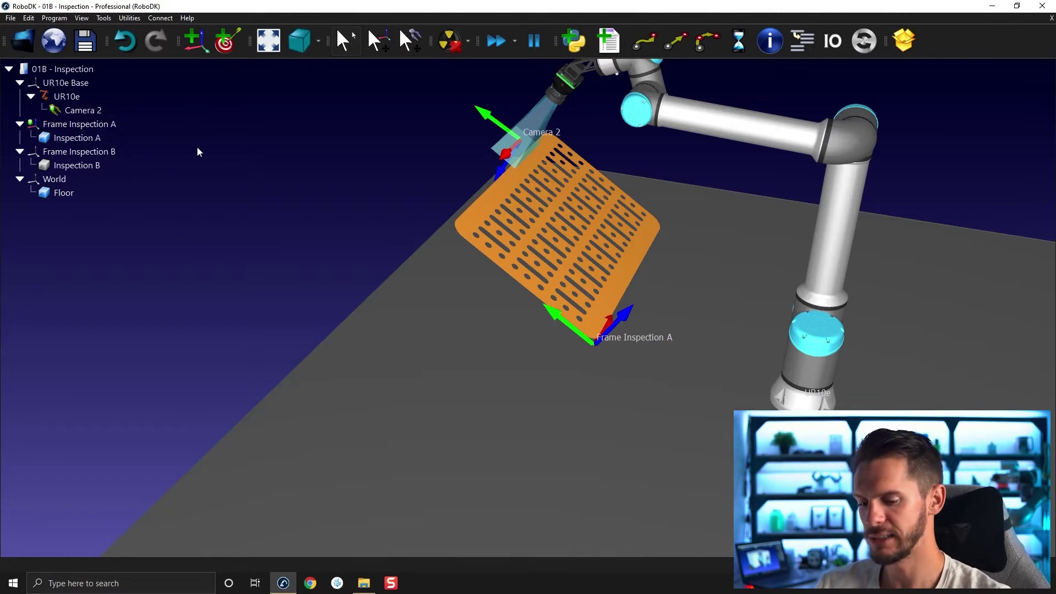
key("slash")
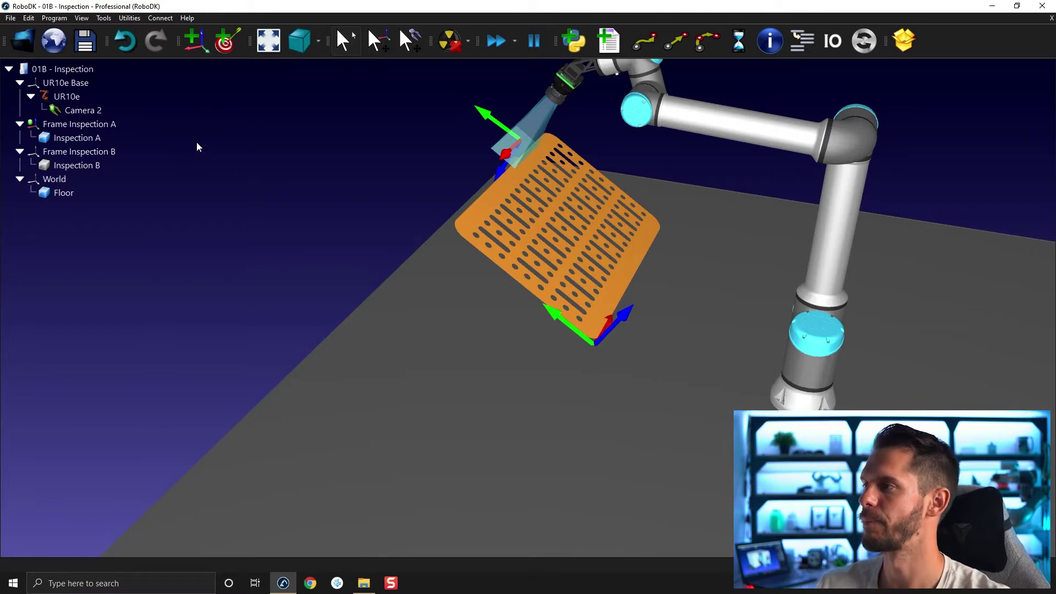
Start Program > Teach Target(s) on Surface and switch on automatic extraction
left_click(53, 18)
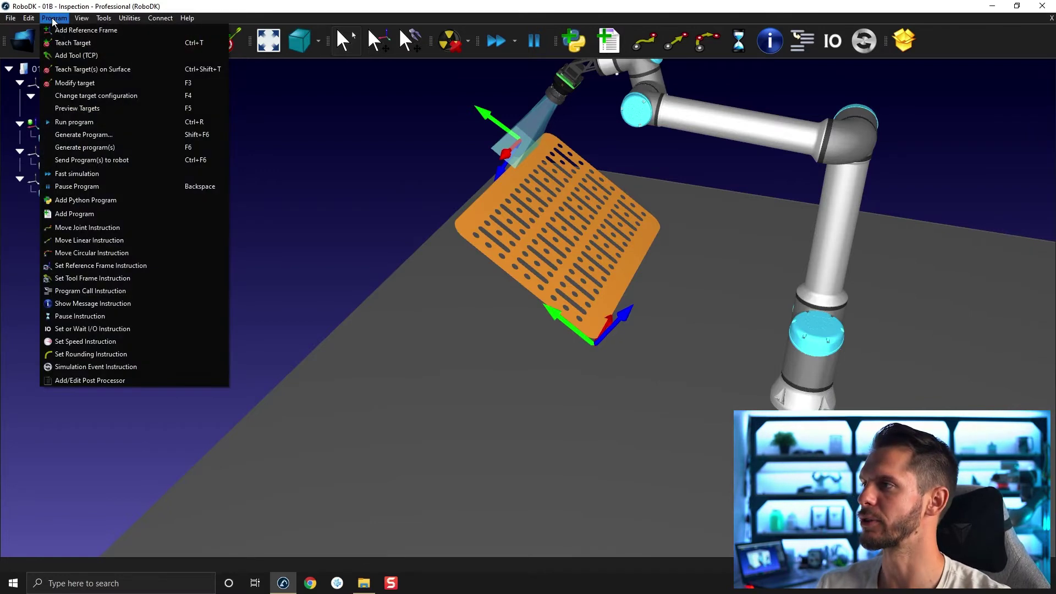
left_click(81, 70)
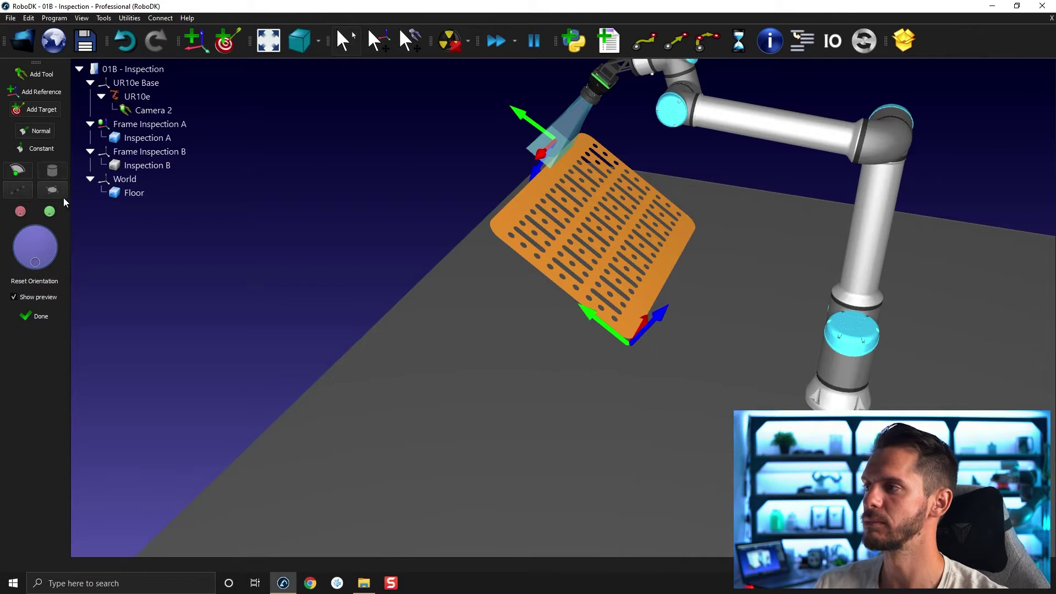
left_click(18, 171)
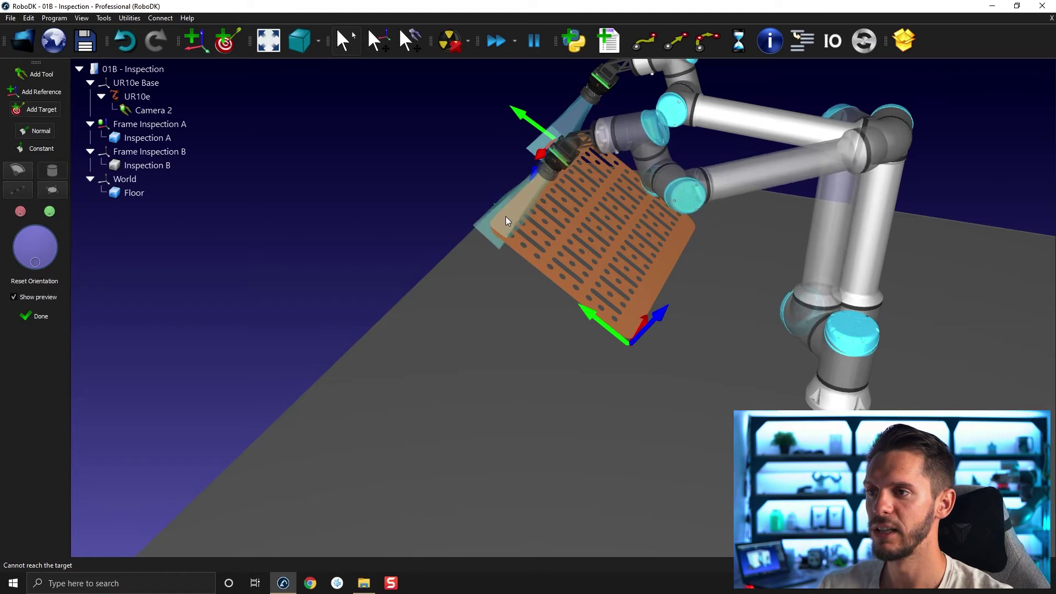
Place Target 1 on the plate's upper-left edge
left_click(504, 220)
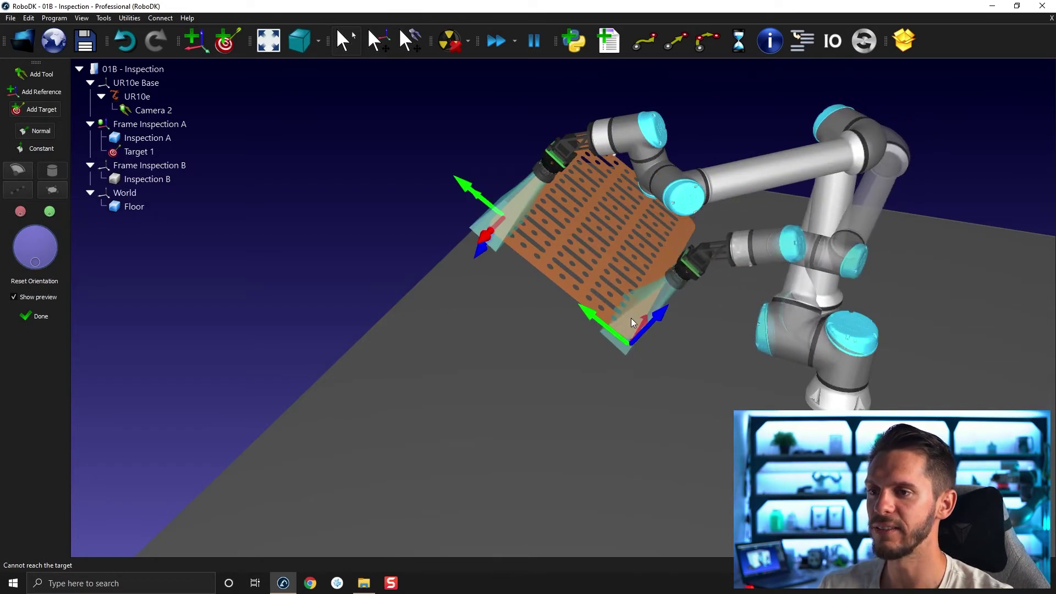
Place Targets 2 through 6 around the plate's lower and upper edges
left_click(631, 318)
middle_click_drag(631, 318, 615, 252)
left_click(635, 228)
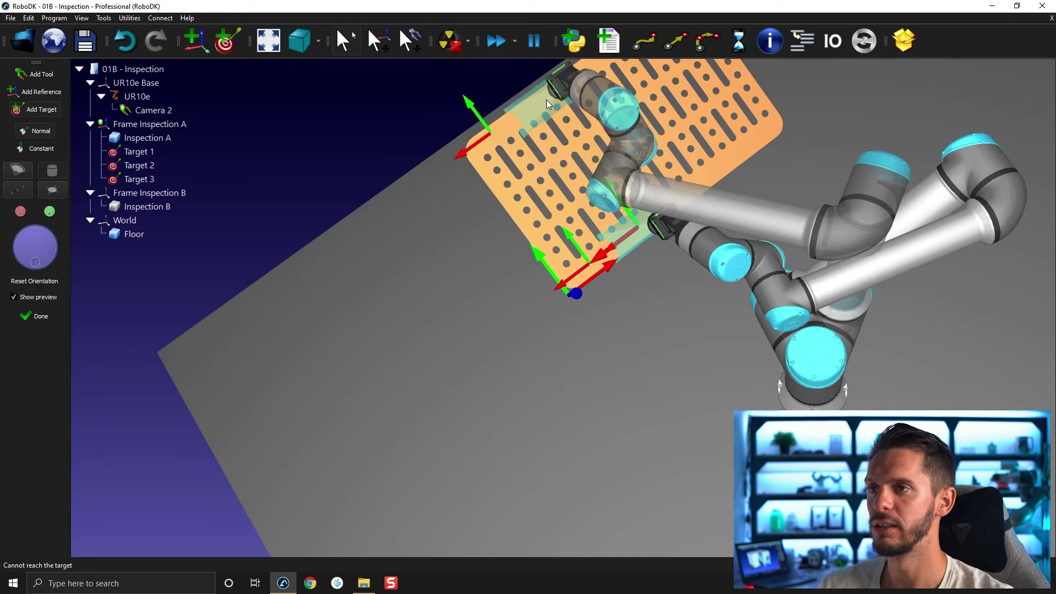
left_click(547, 100)
middle_click_drag(546, 100, 583, 201)
left_click(583, 200)
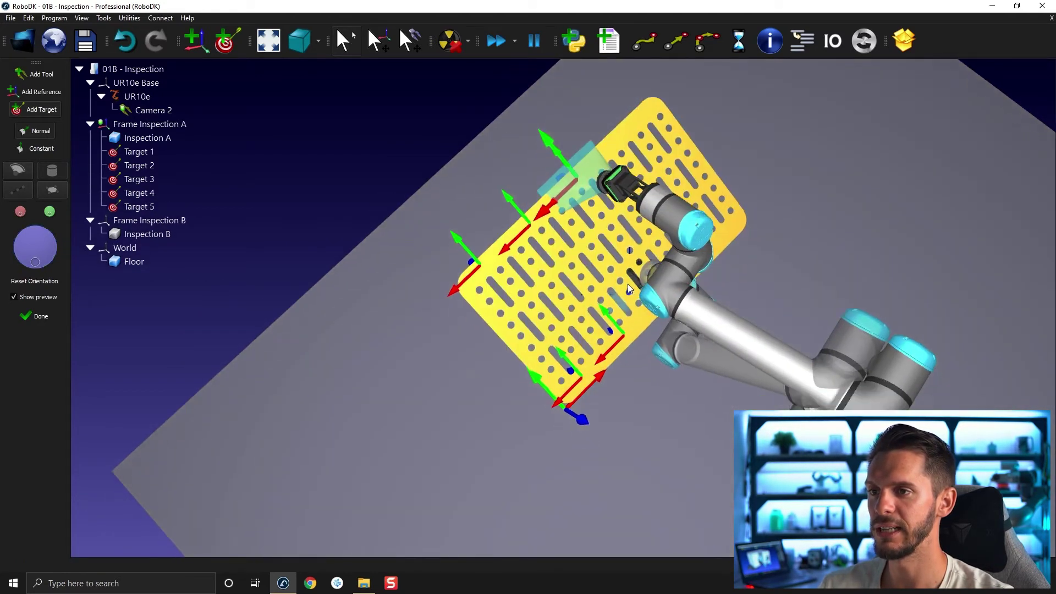
middle_click_drag(628, 284, 626, 197)
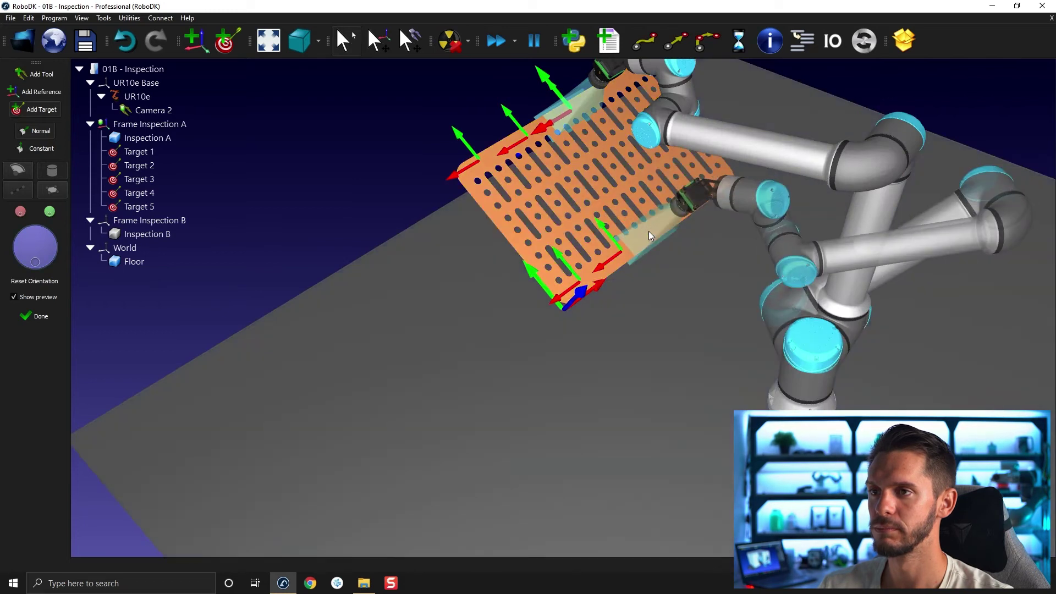
left_click(651, 229)
Place Targets 7 through 10 on the plate, including two along its top edge
middle_click_drag(655, 227, 573, 333)
left_click(576, 330)
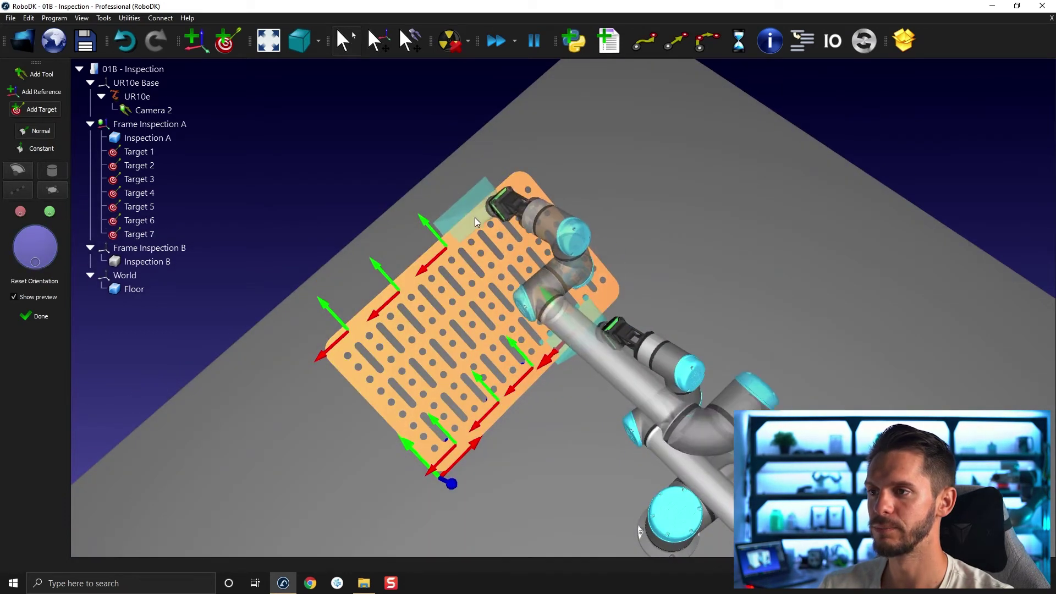
left_click(475, 218)
left_click(514, 186)
middle_click_drag(514, 186, 509, 119)
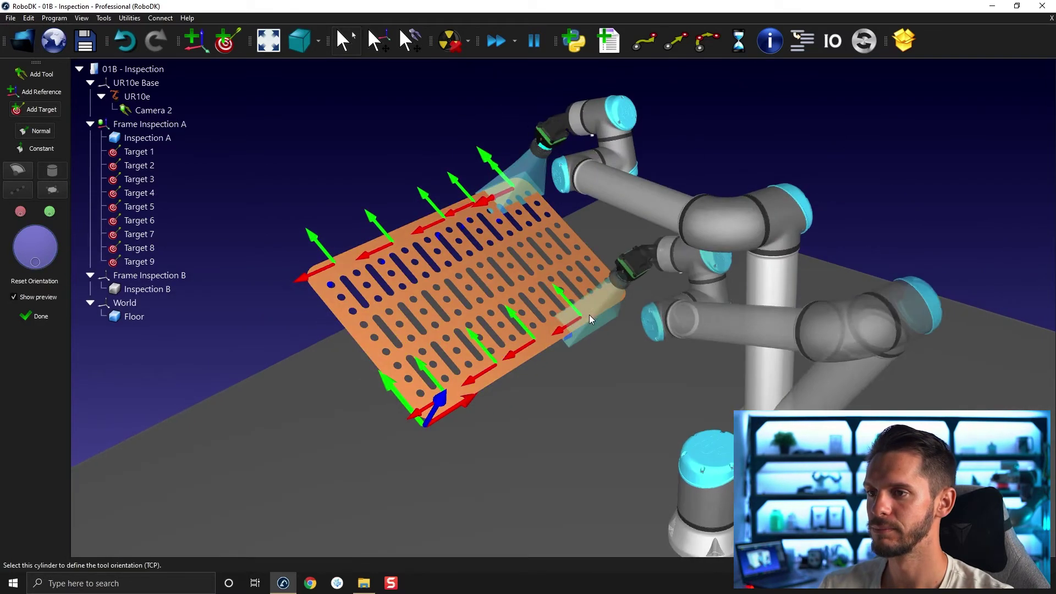
left_click(608, 295)
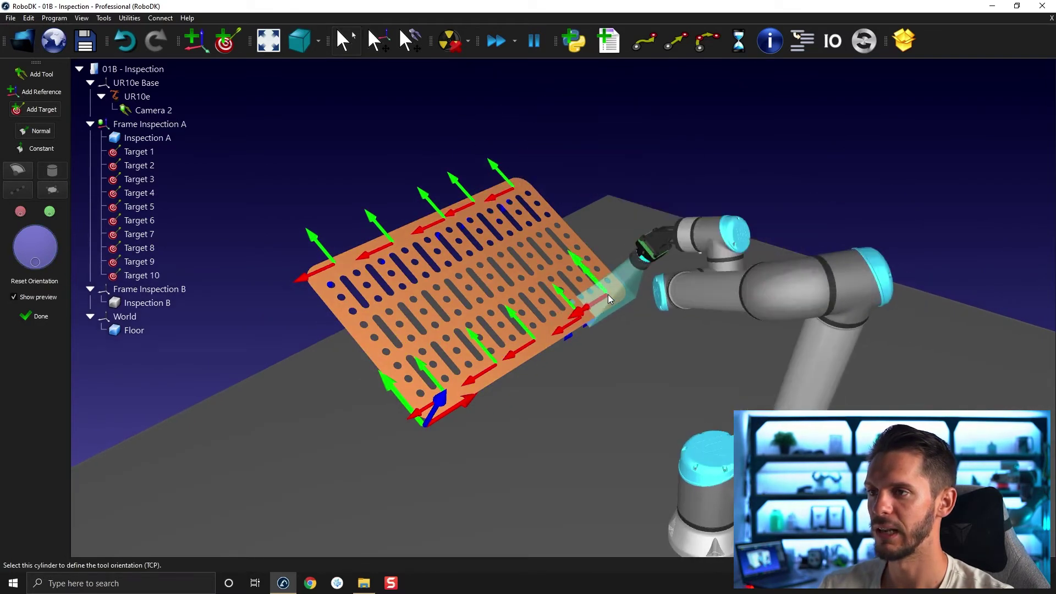
middle_click_drag(609, 295, 696, 230)
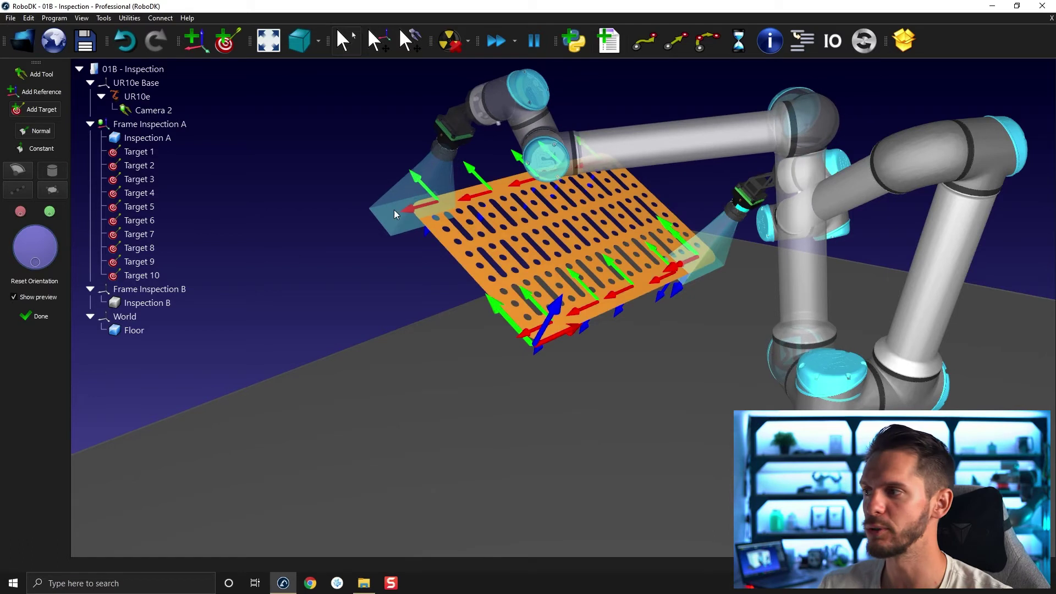
left_click(11, 298)
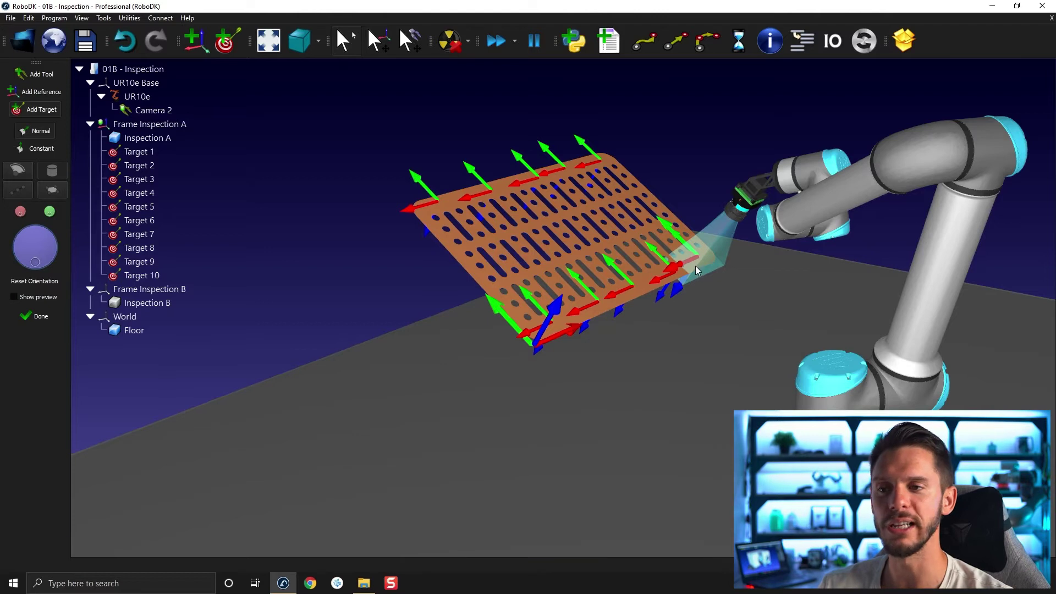
left_click(35, 297)
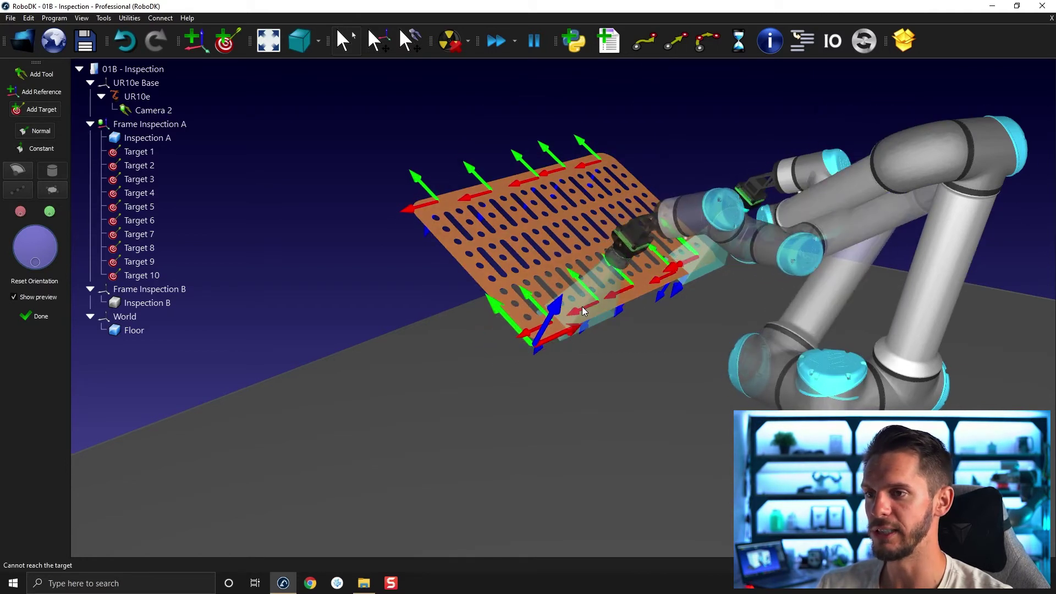
left_click_drag(582, 306, 606, 331)
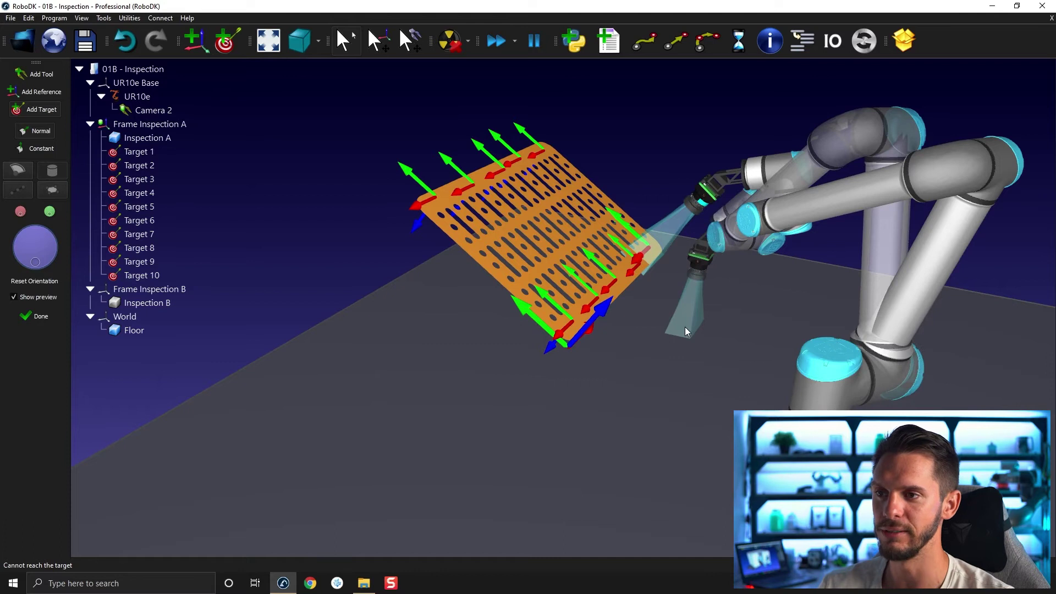
scroll(524, 243, "up", 5)
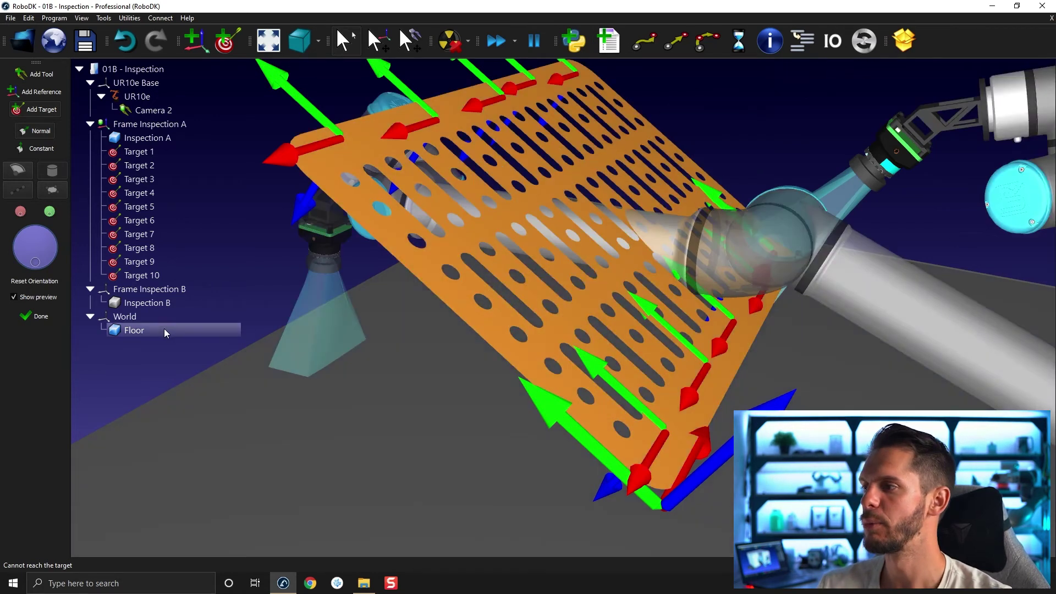
right_click(164, 328)
left_click(190, 343)
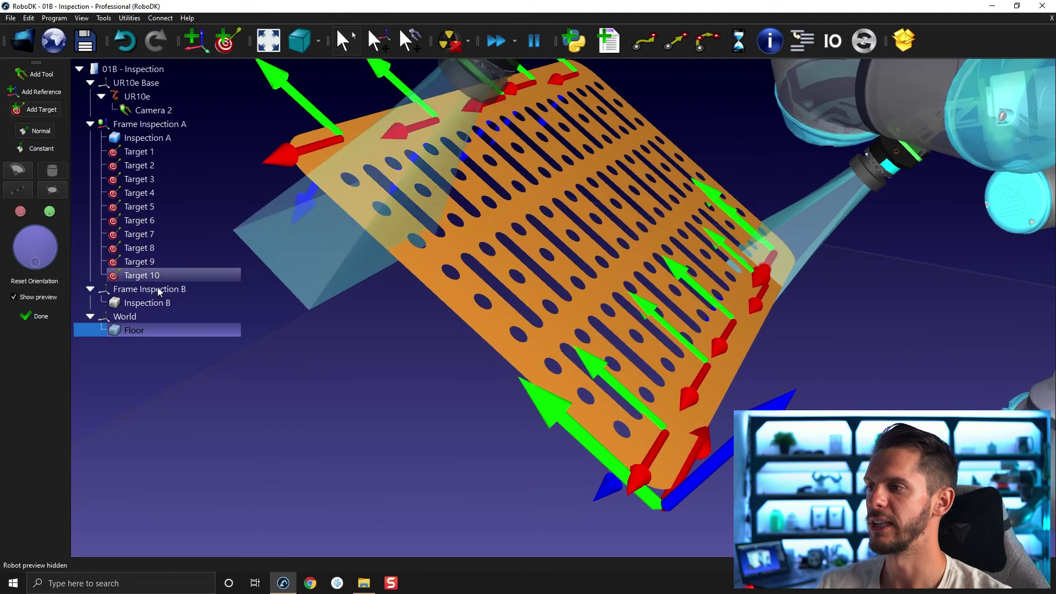
left_click(274, 299)
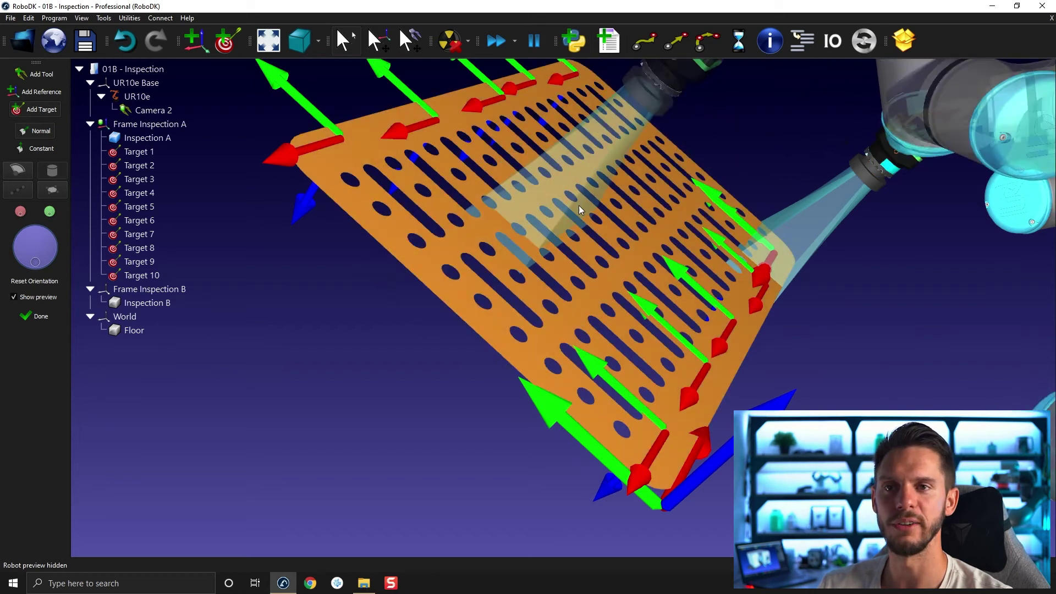
scroll(579, 206, "down", 3)
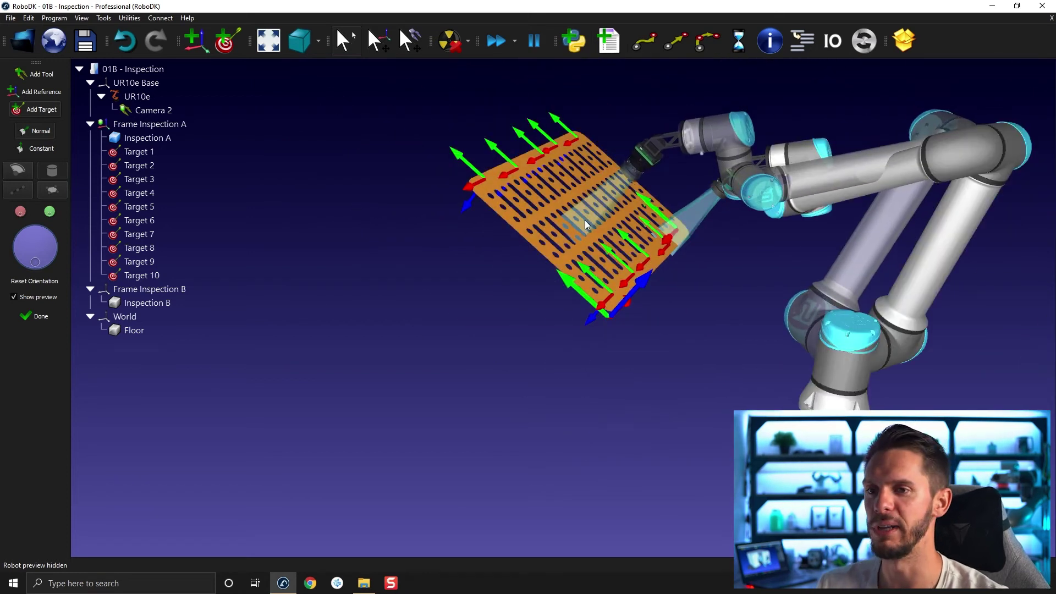
right_click(165, 330)
left_click(276, 344)
left_click(363, 186)
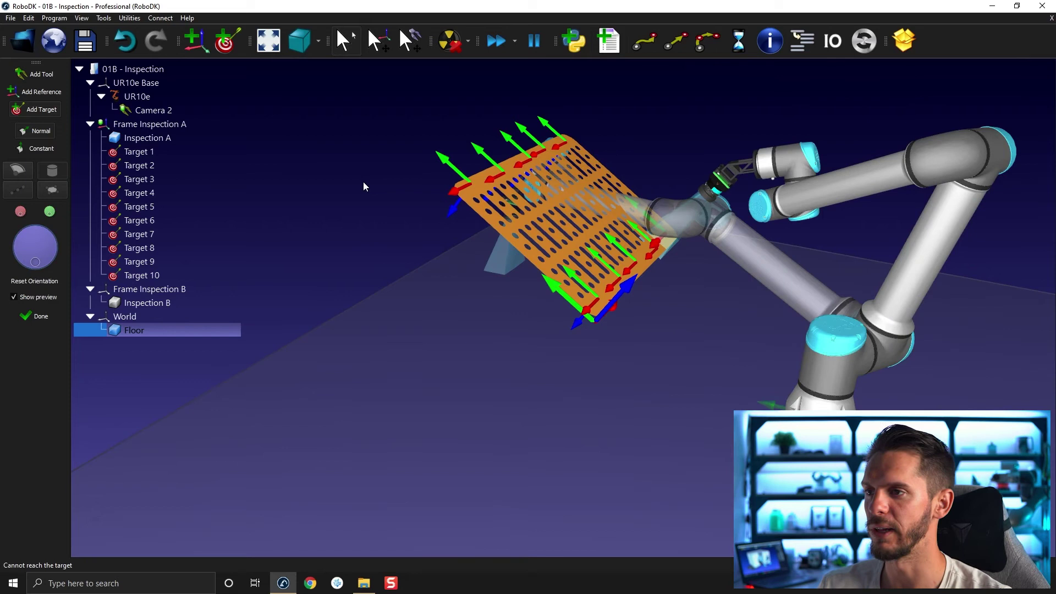
Finish surface teaching, visit Targets 1 and 2, and set simulation speed ratio to 3.0
left_click(41, 317)
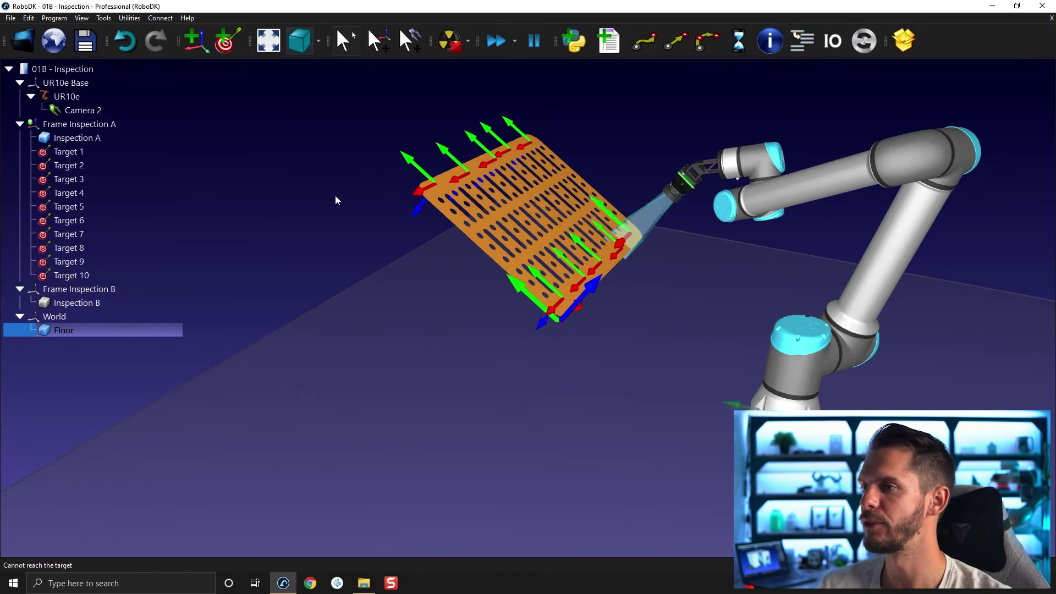
left_click_drag(320, 240, 285, 268)
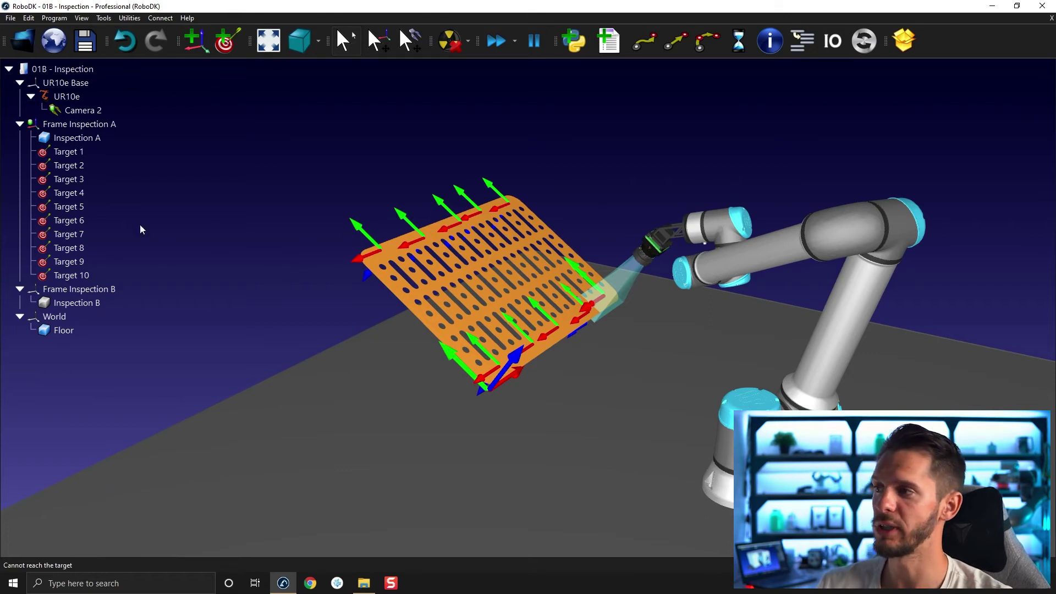
double_click(99, 153)
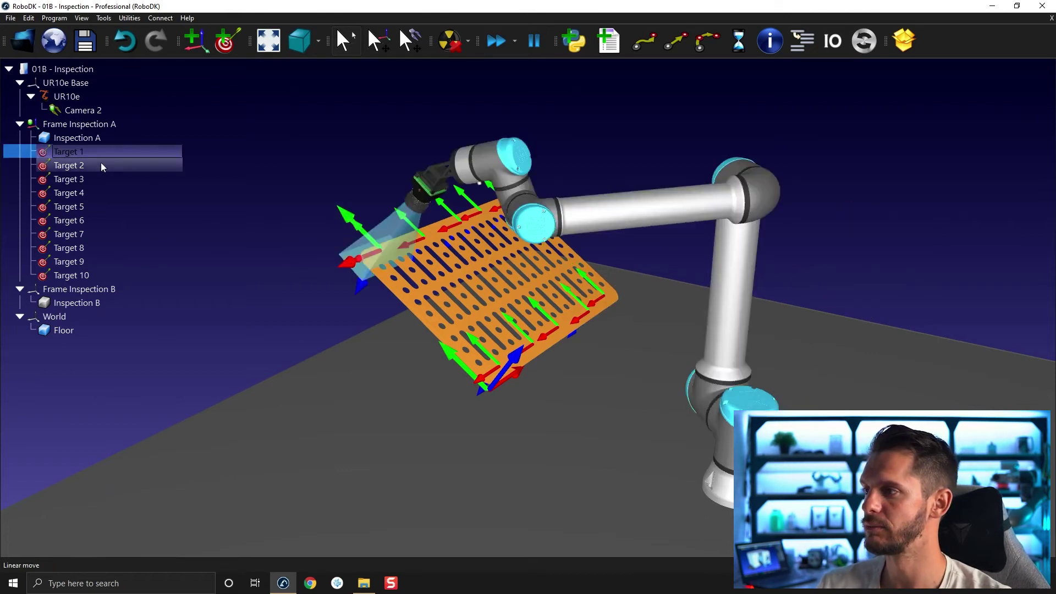
double_click(101, 164)
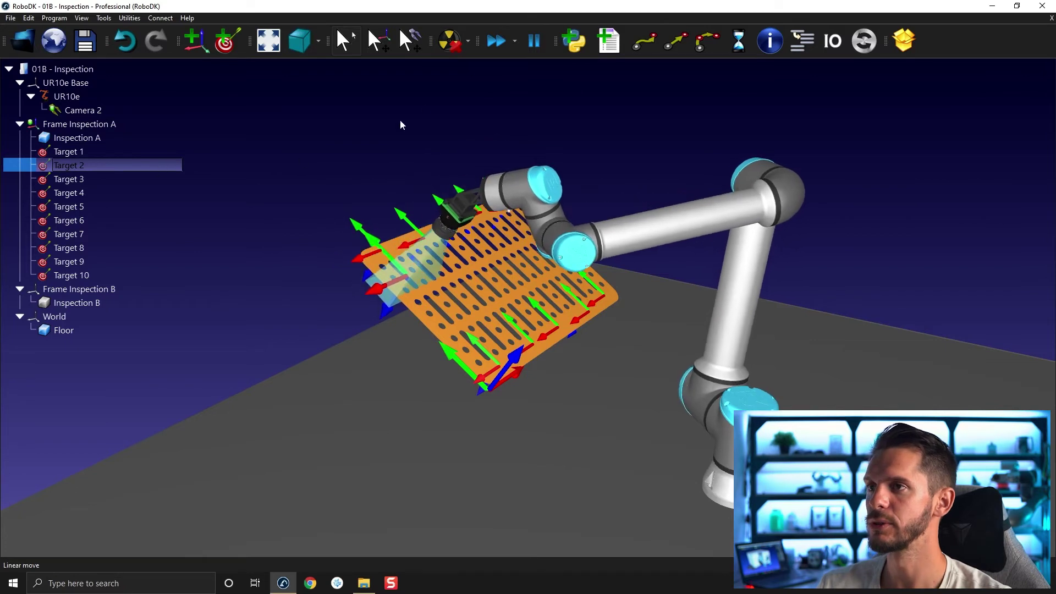
left_click(515, 40)
left_click_drag(521, 72, 530, 73)
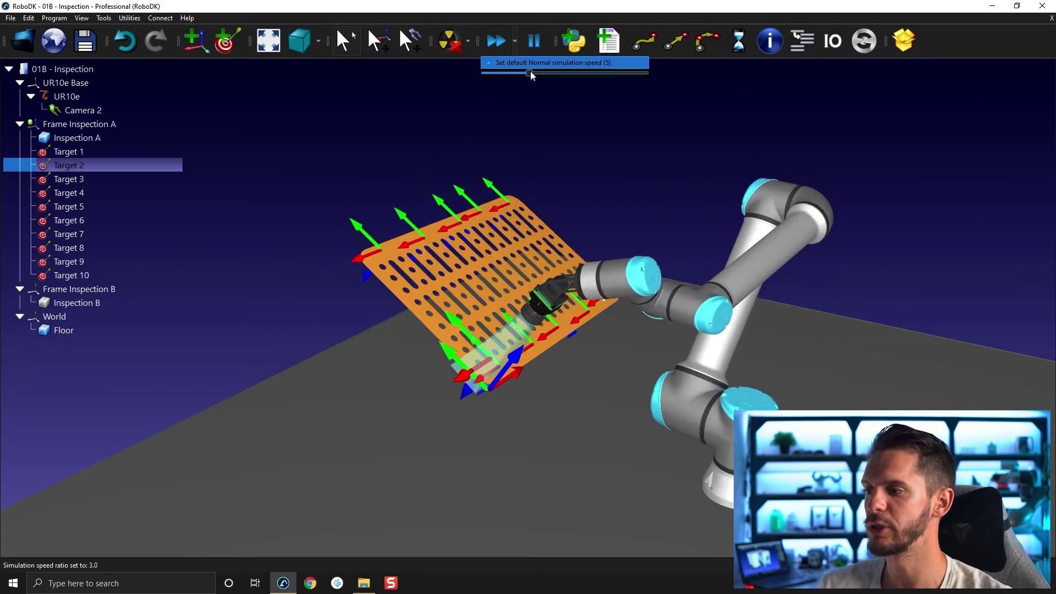
Move the robot through Targets 3 to 10 in turn
double_click(107, 178)
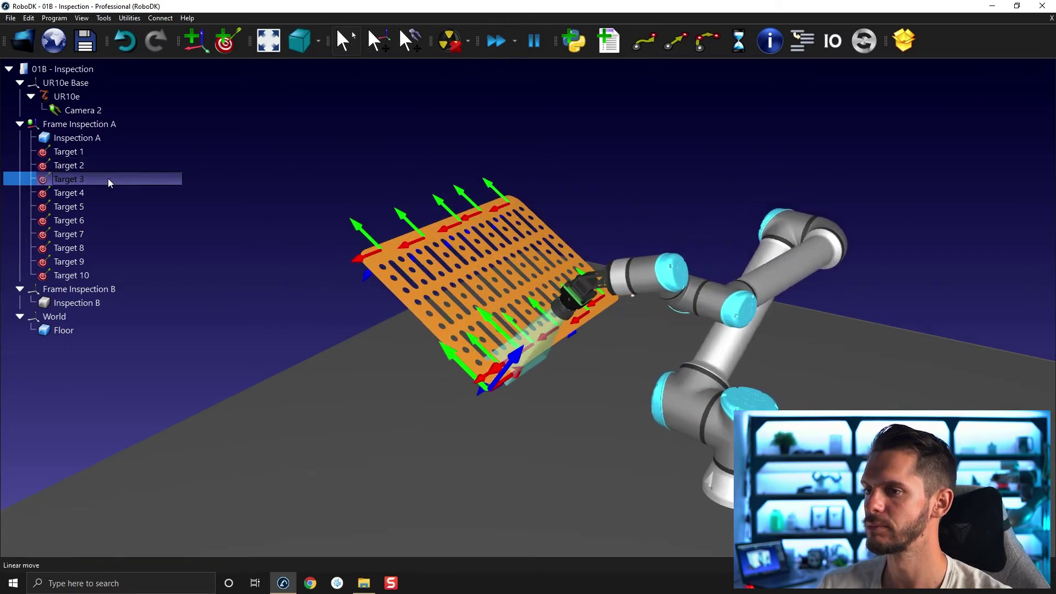
double_click(107, 190)
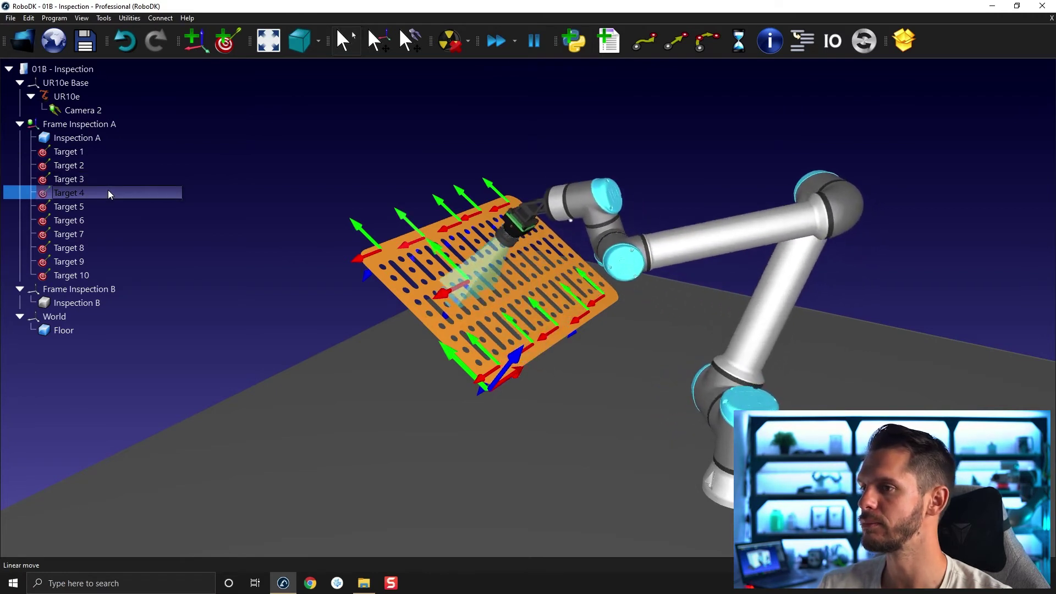
double_click(107, 206)
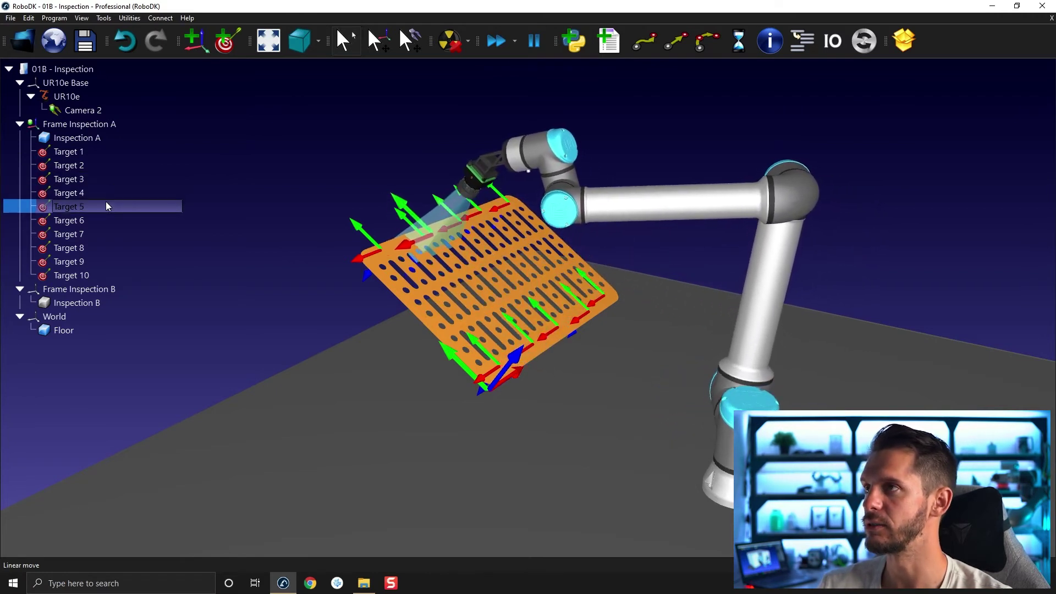
double_click(94, 219)
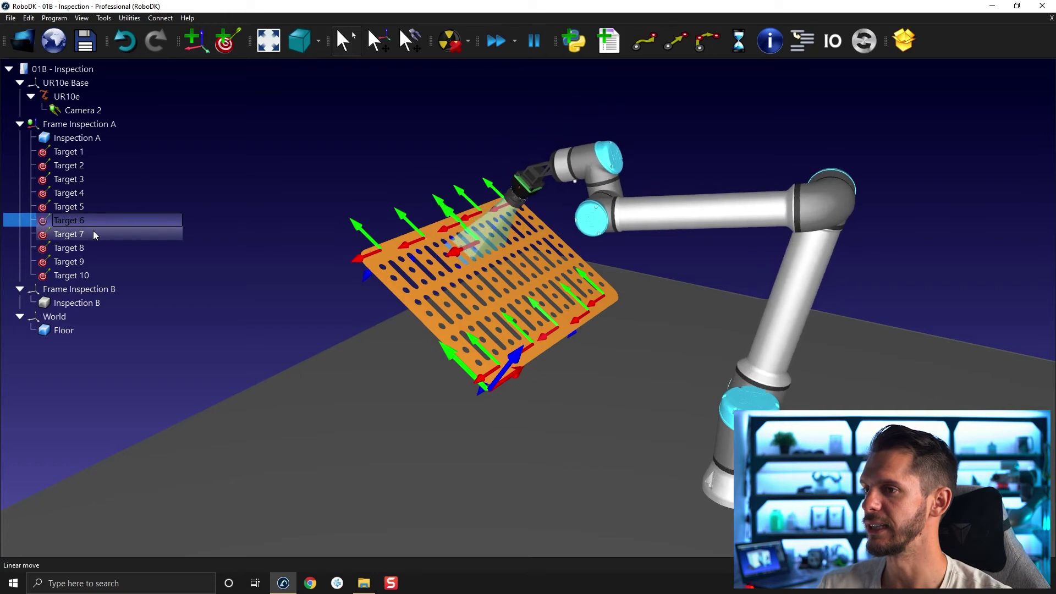
double_click(94, 235)
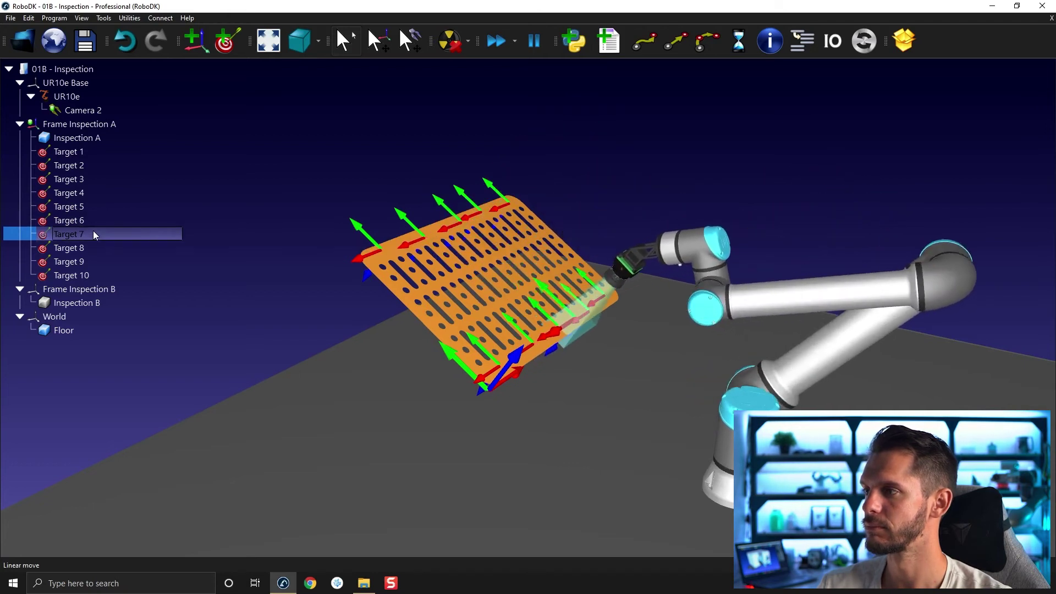
double_click(91, 247)
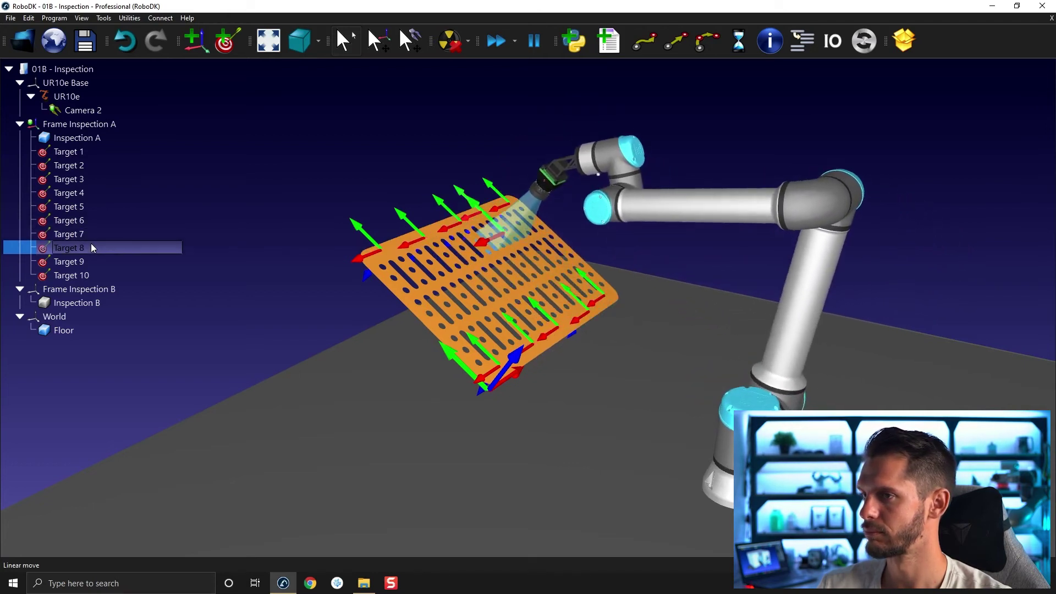
double_click(85, 258)
double_click(83, 273)
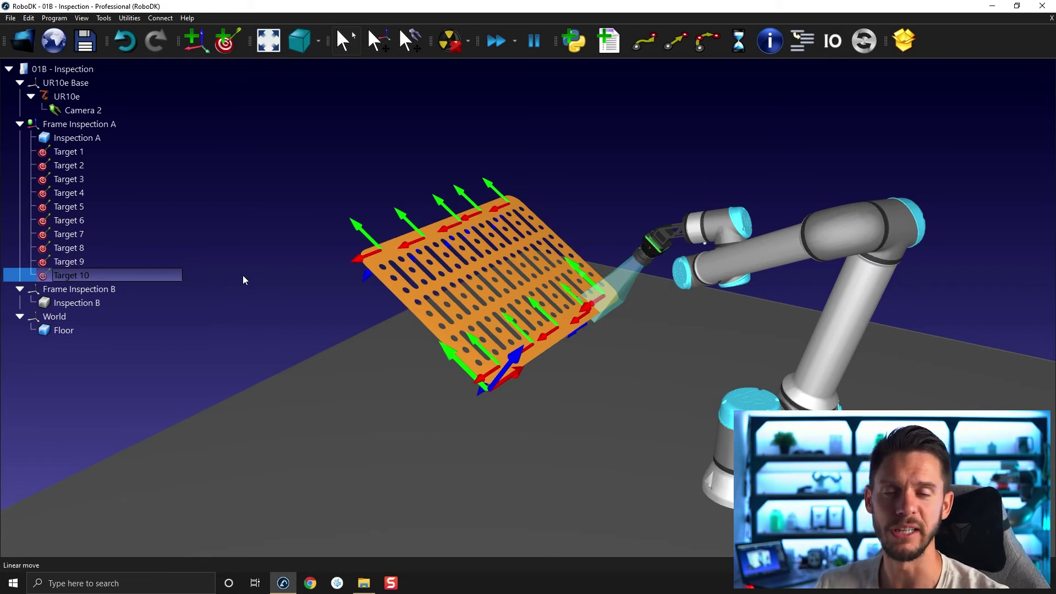
Send the robot back to Target 1 and cancel an attempted single rename
double_click(99, 152)
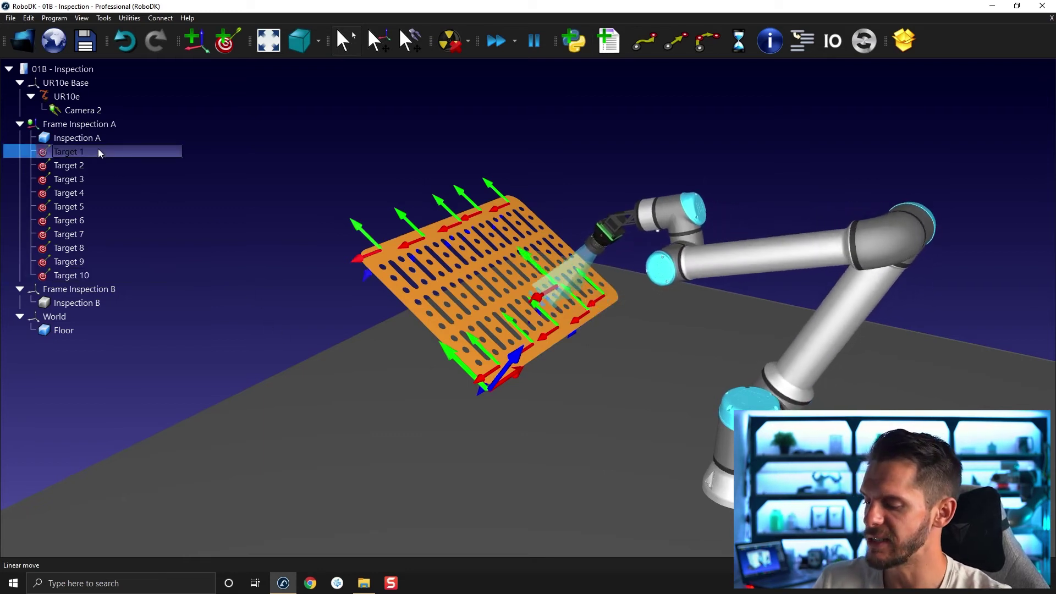
left_click(98, 151)
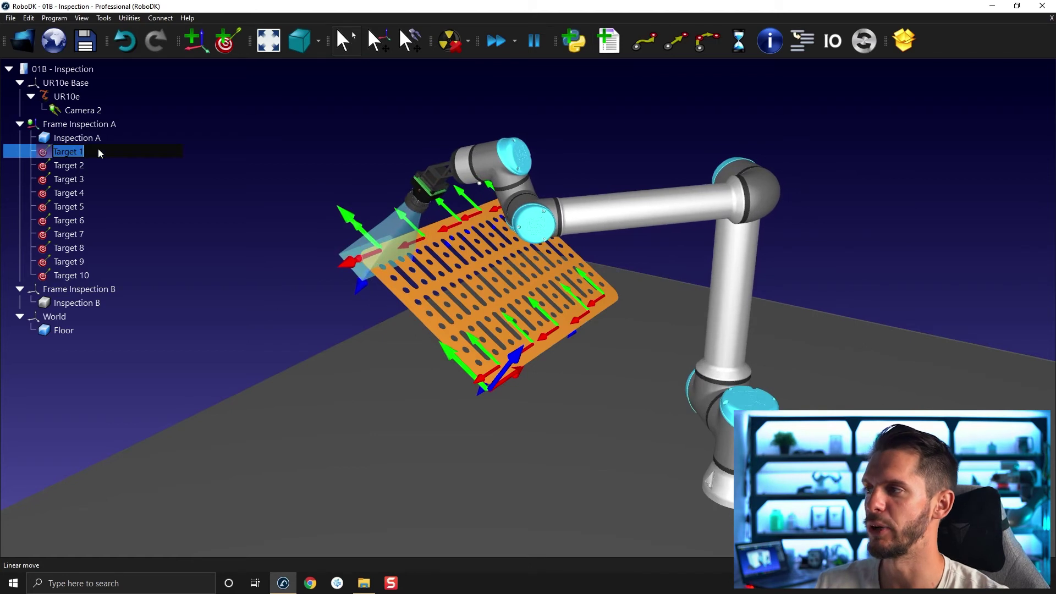
left_click(277, 140)
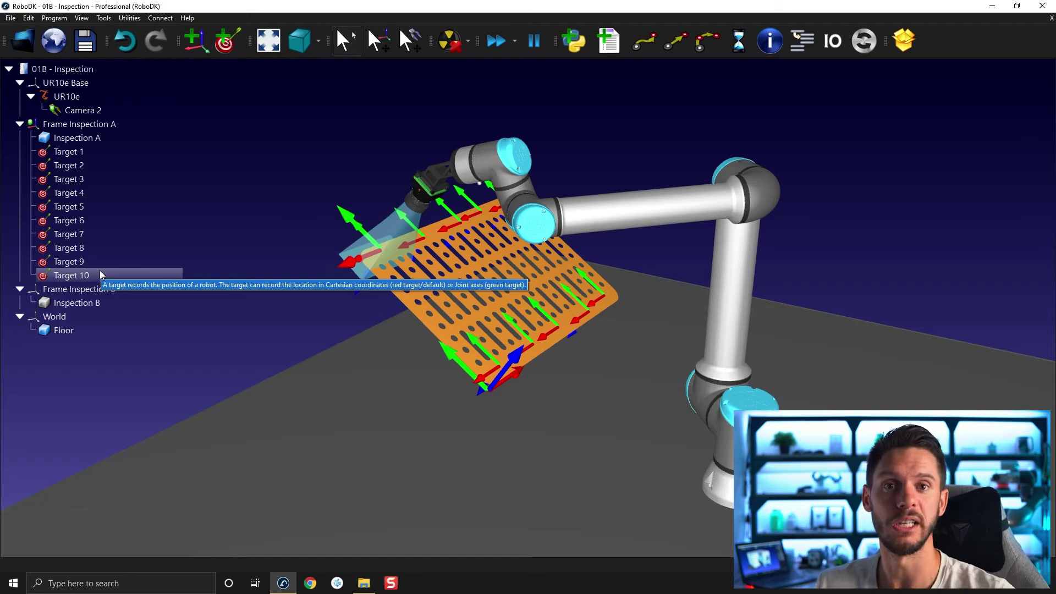
Group-rename Targets 1–10 to InspectA, then clear the selection
left_click(96, 153)
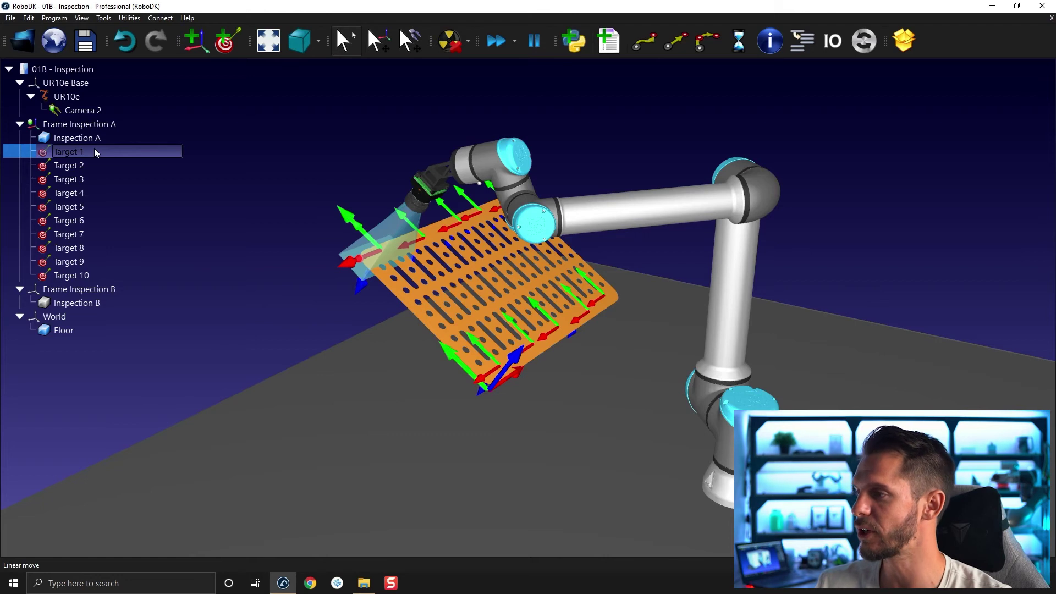
left_click(97, 278, "shift")
right_click(97, 279)
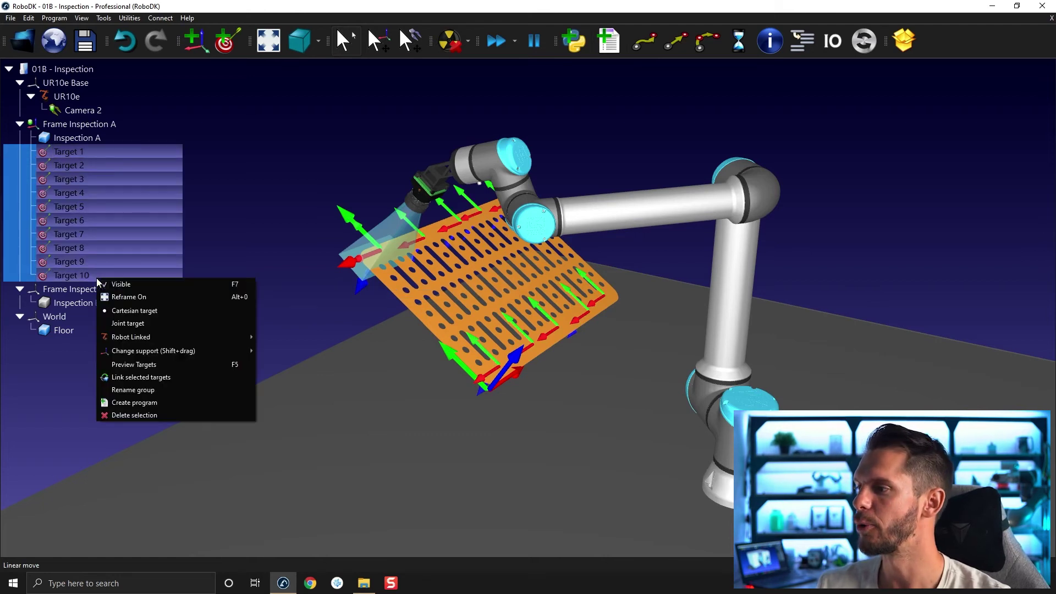
left_click(158, 390)
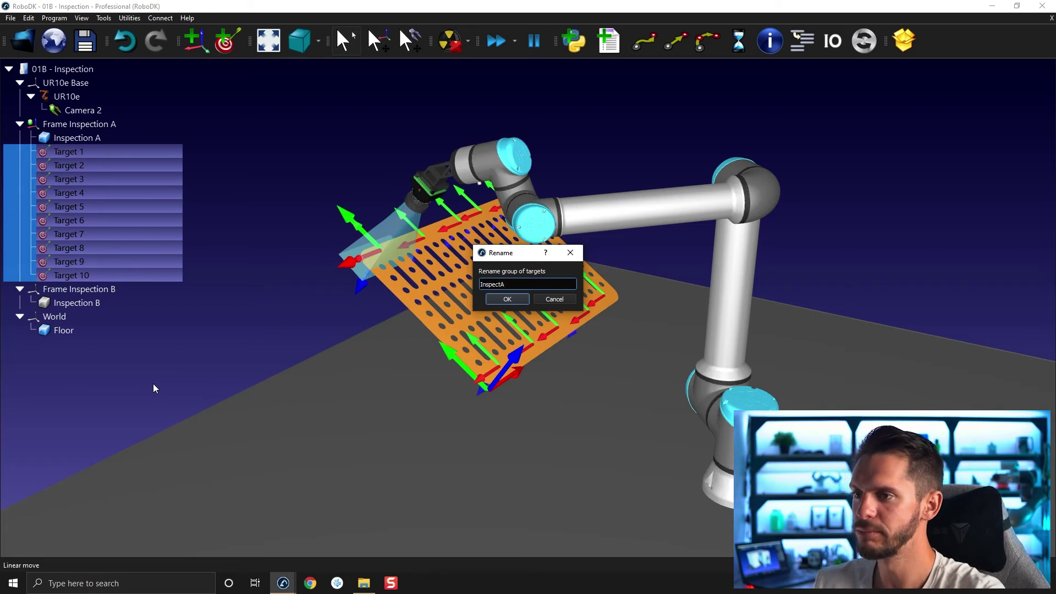
left_click(495, 300)
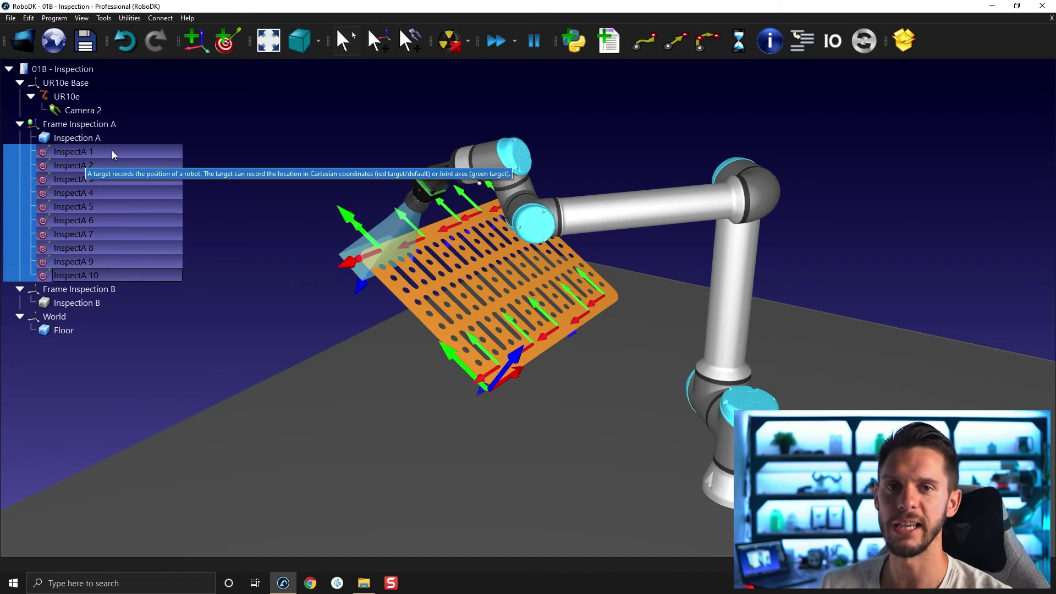
left_click(271, 147)
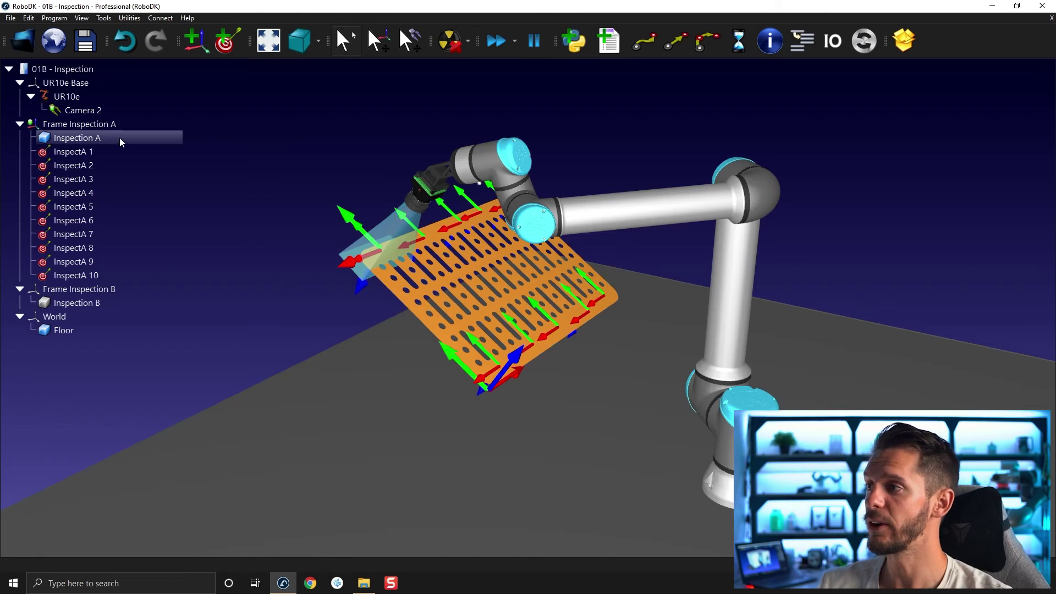
Preview robot poses for InspectA 1–10, then deselect and orbit to see the plate flat
left_click(116, 152)
left_click(122, 274, "shift")
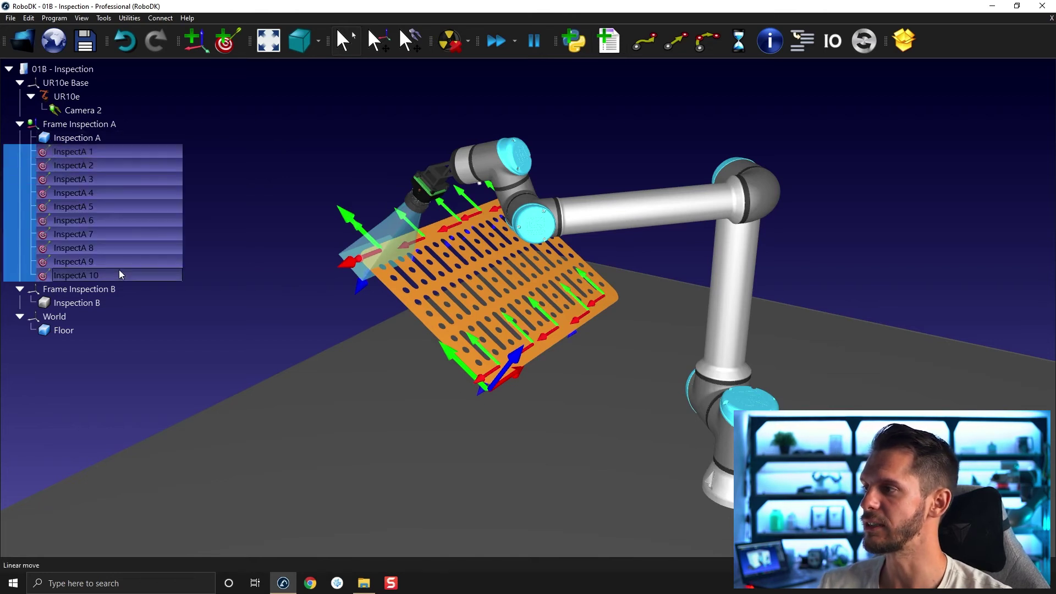
right_click(121, 274)
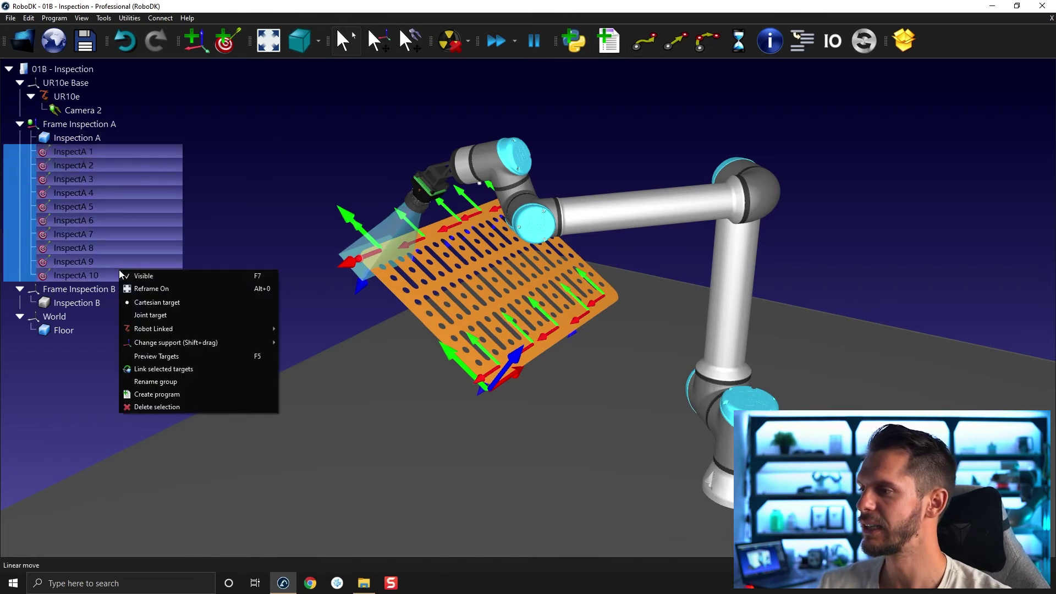
left_click(178, 358)
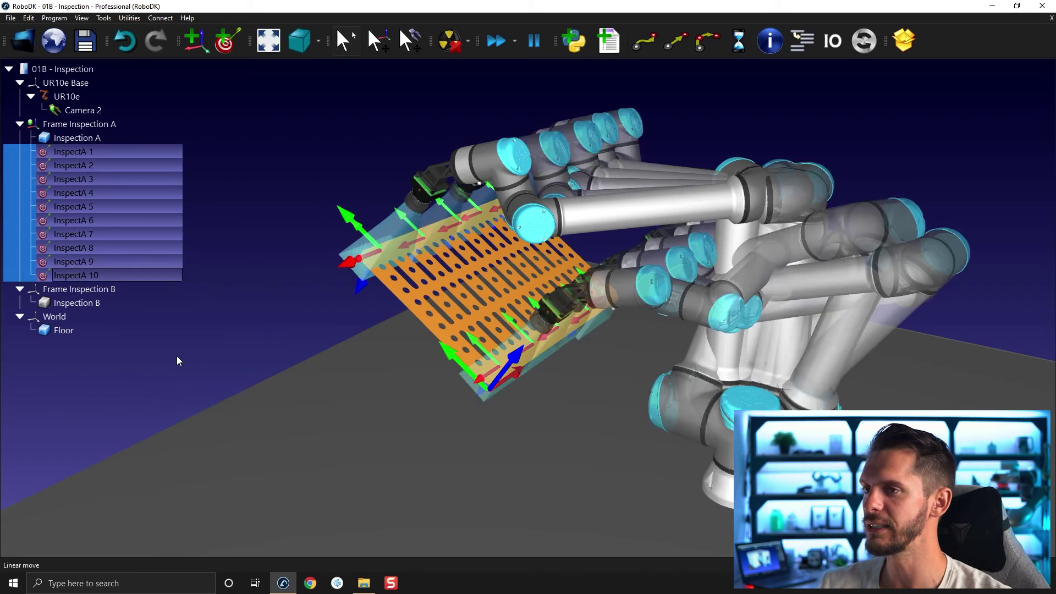
left_click_drag(330, 352, 599, 287)
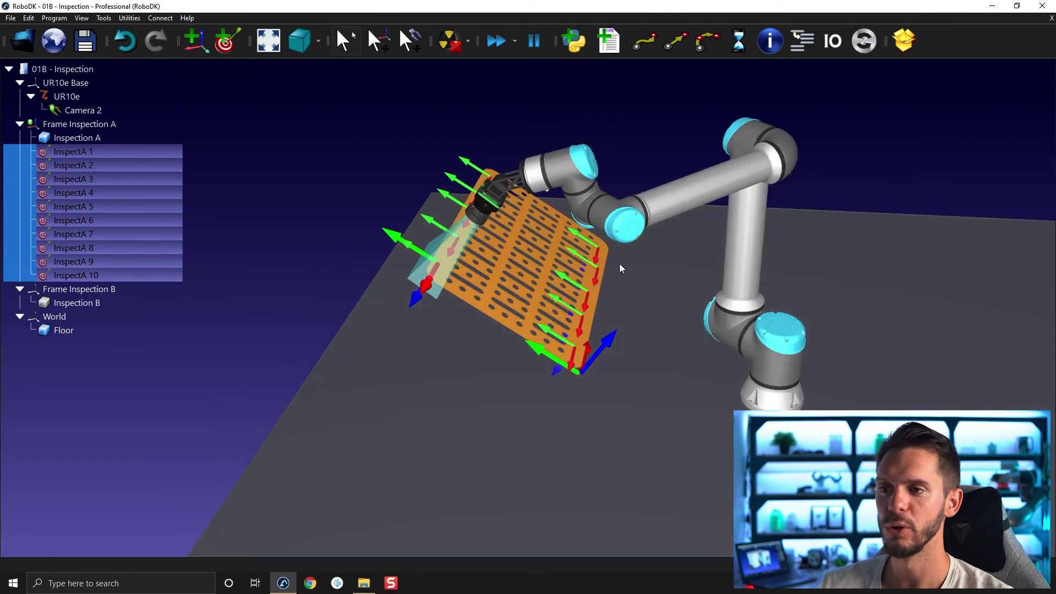
left_click(319, 173)
left_click_drag(499, 235, 418, 182)
Open InspectA 1's position details to check its values, then close them
scroll(473, 220, "up", 5)
left_click(77, 138)
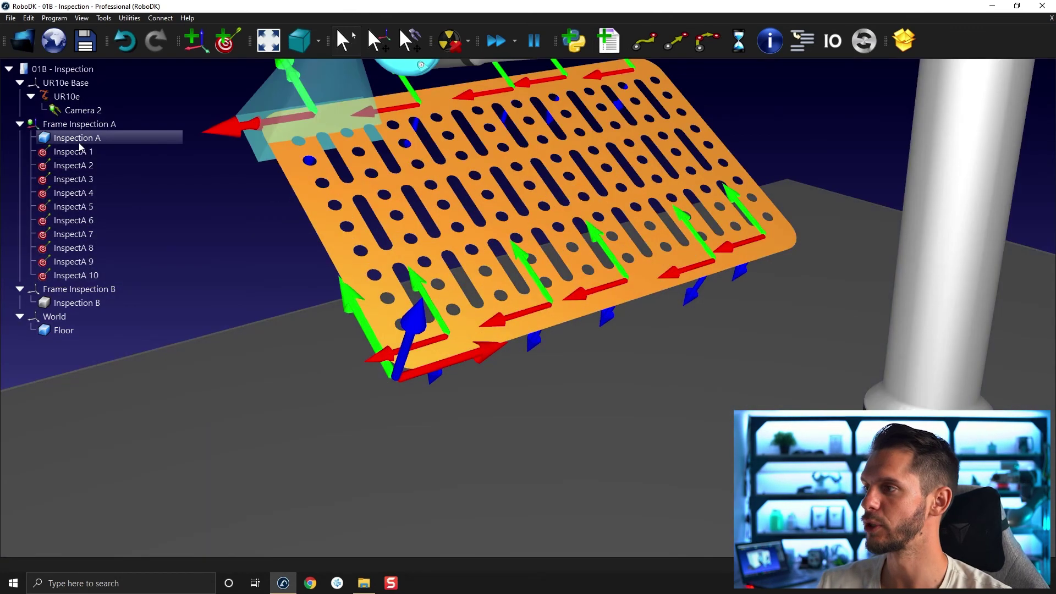
left_click(85, 153)
double_click(86, 154)
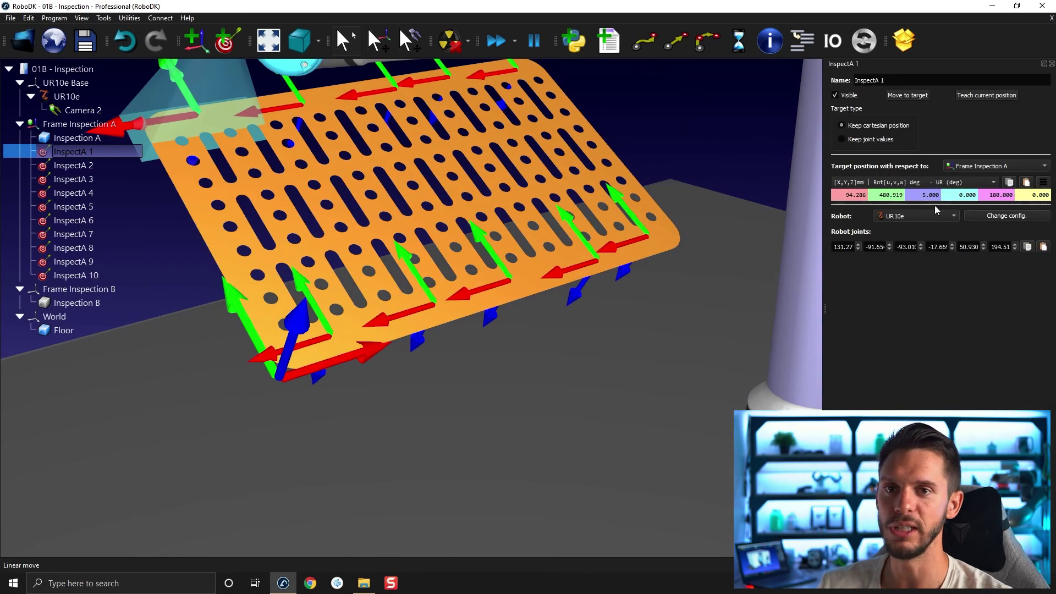
key("Escape")
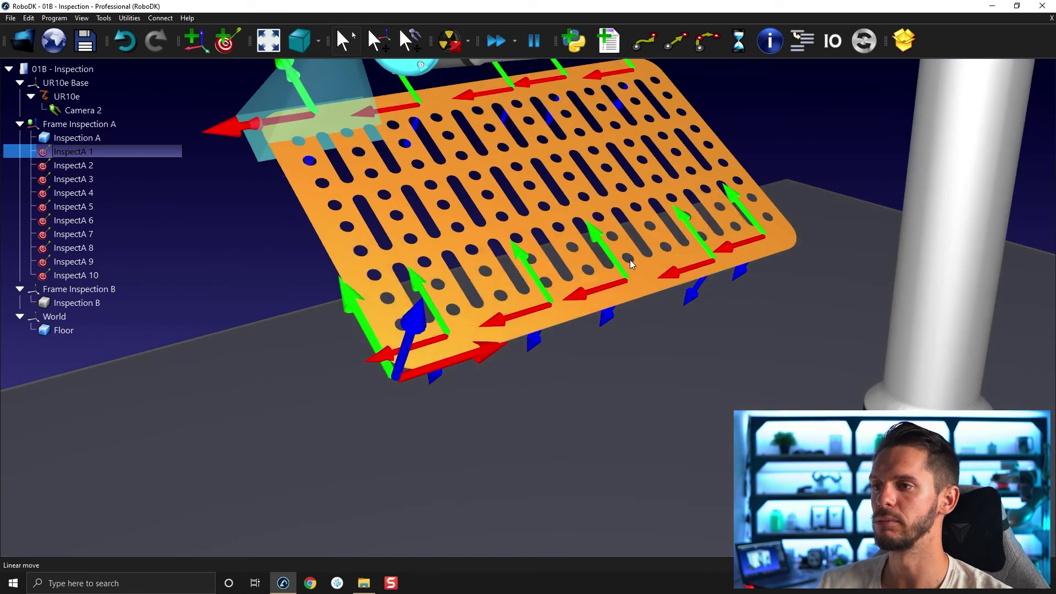
Send the robot to three targets picked in the 3D view on the plate's right and top edges
key("alt")
double_click(688, 231)
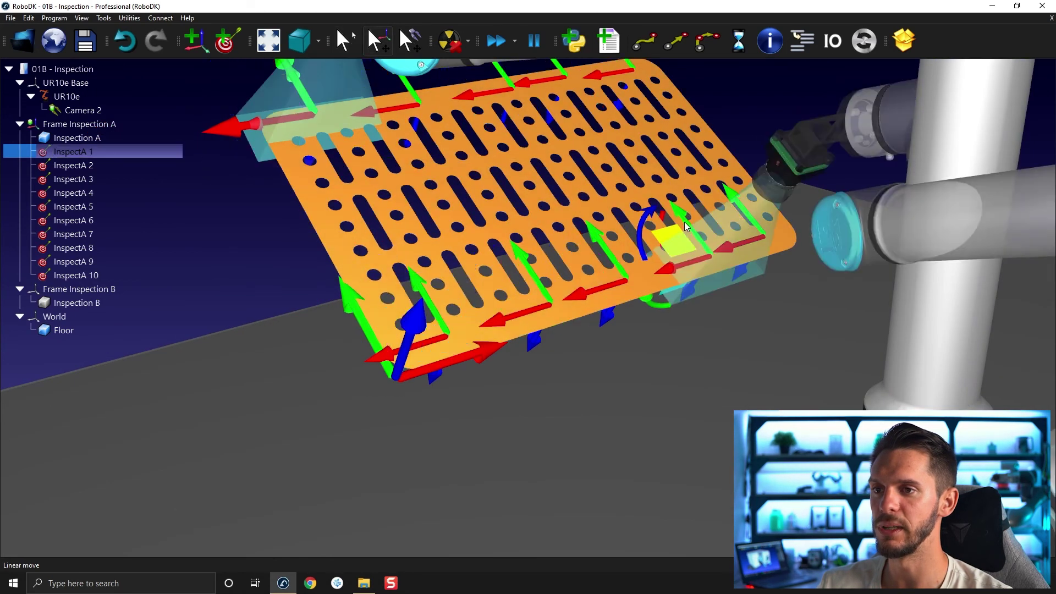
key("alt")
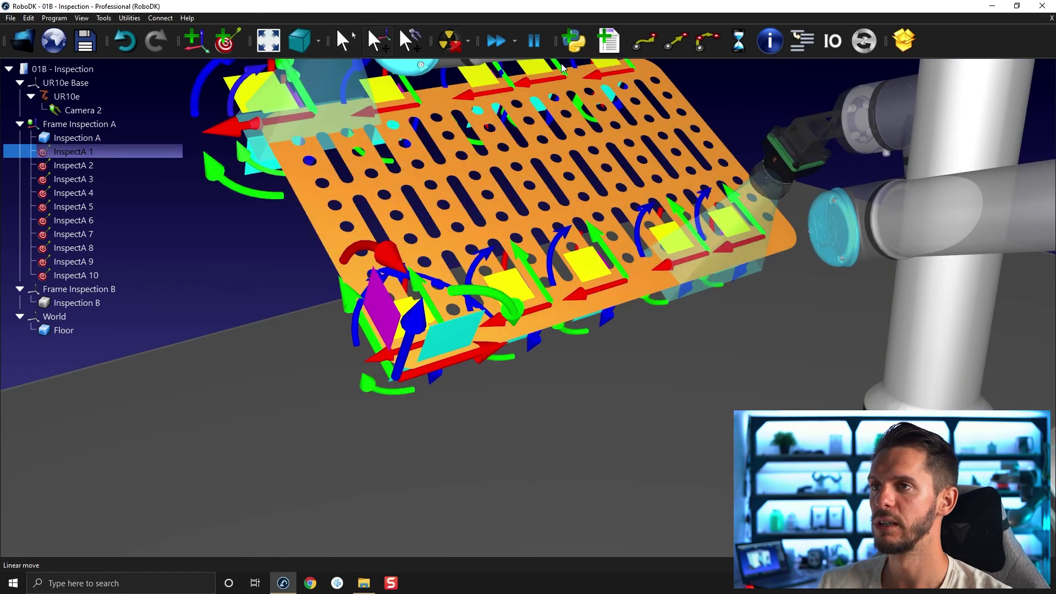
double_click(561, 76)
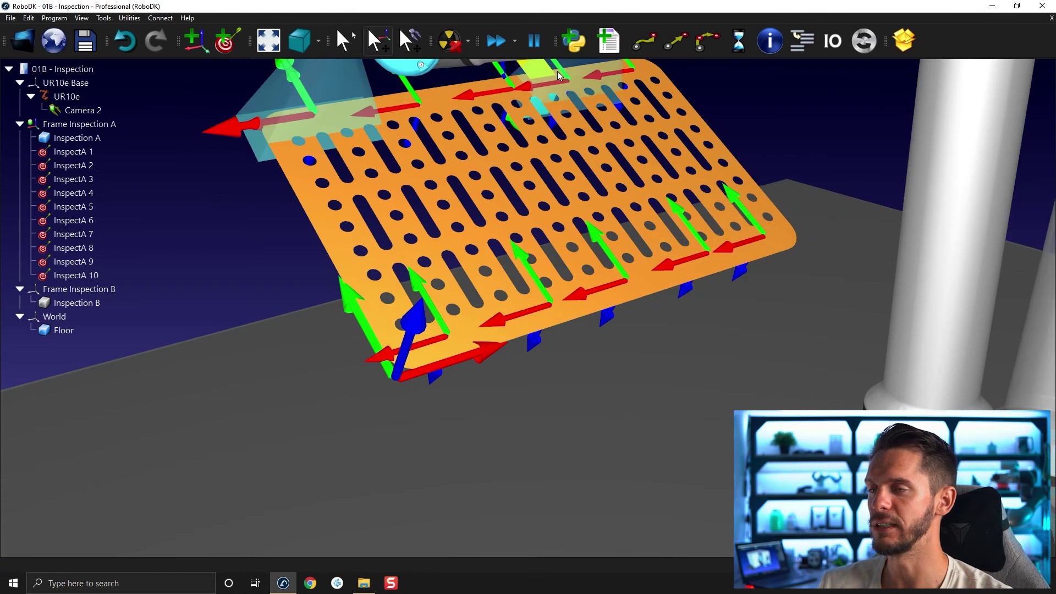
key("alt")
double_click(456, 101)
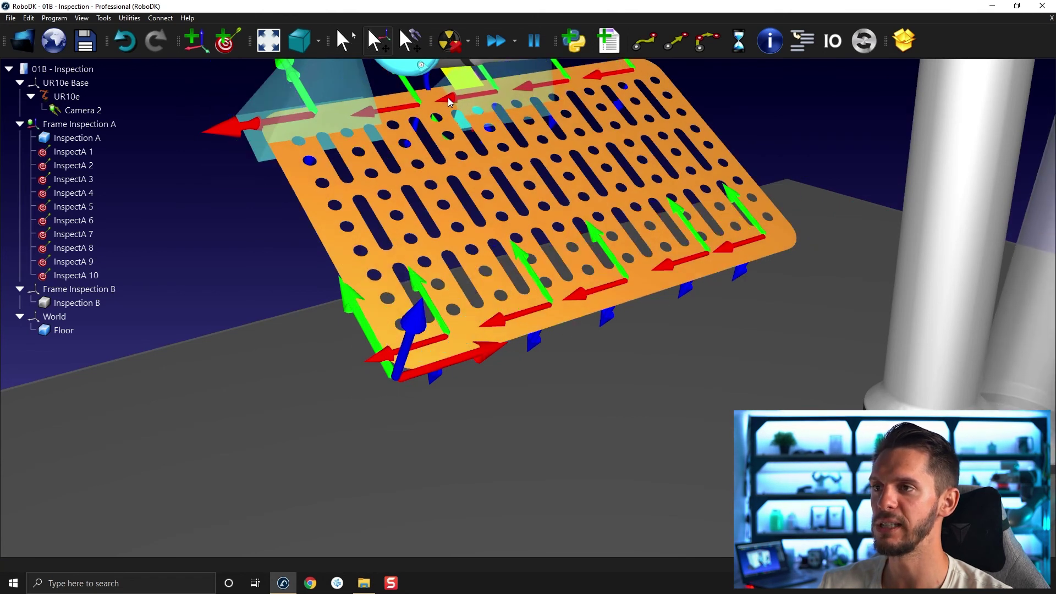
key("alt")
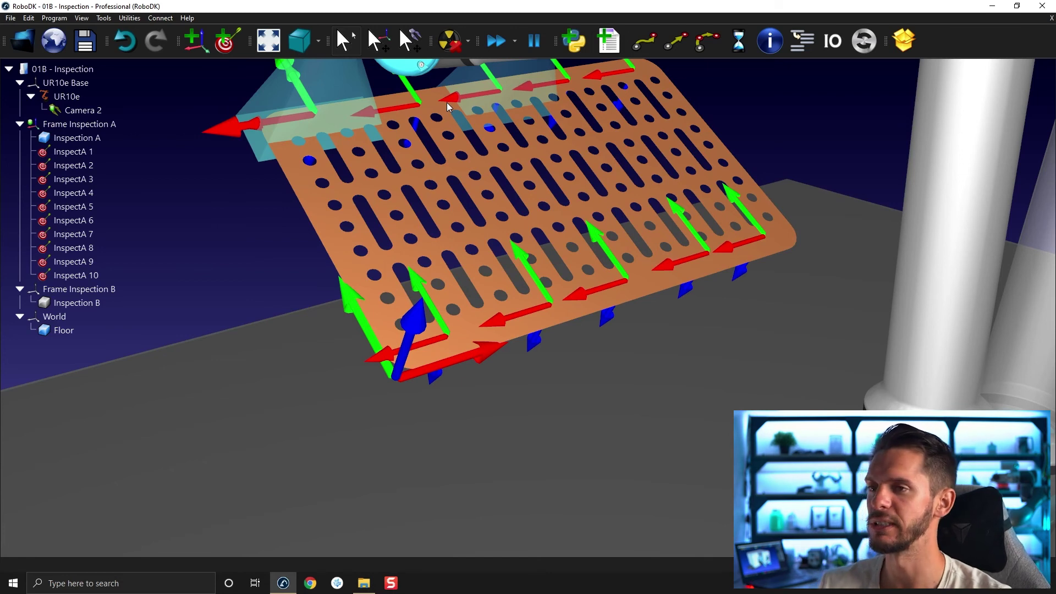
left_click_drag(450, 107, 213, 321)
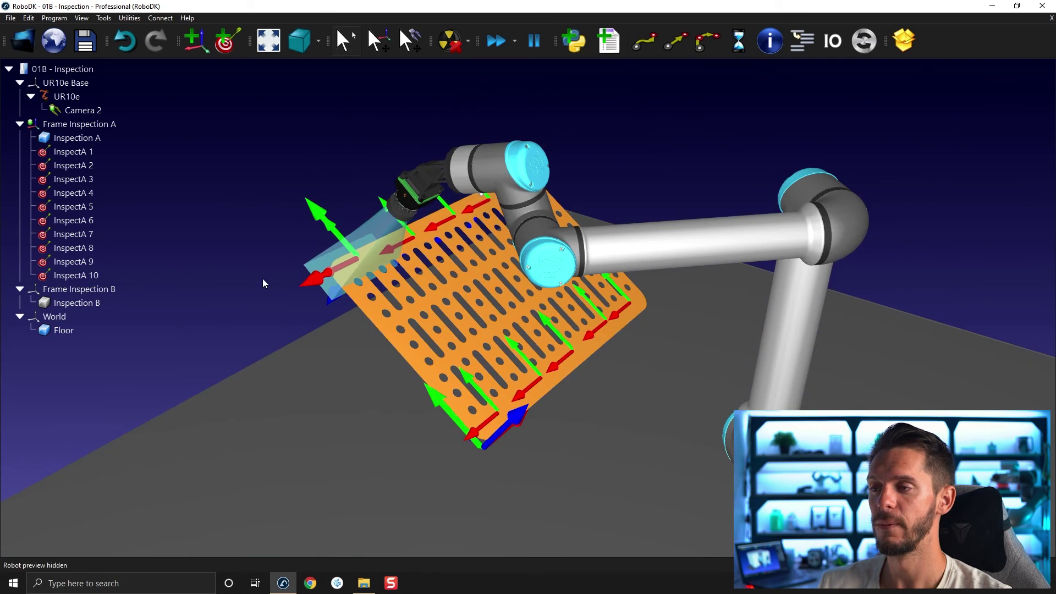